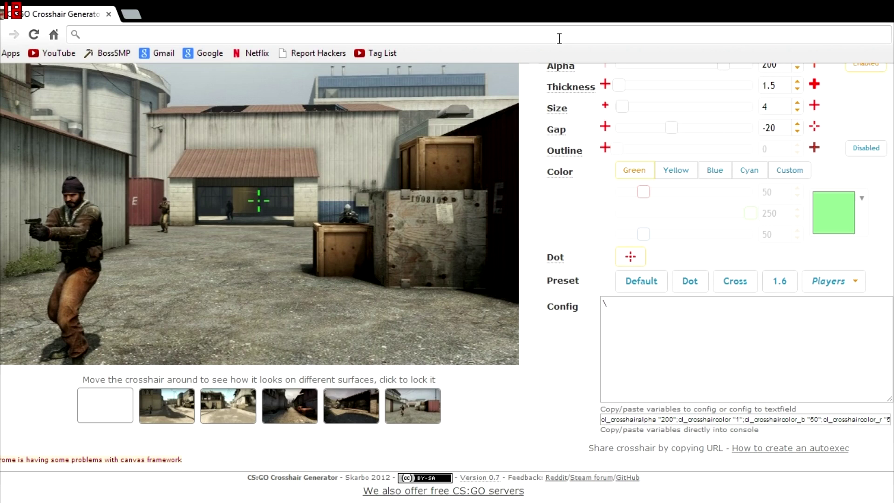
Load the CS:GO crosshair generator site at csgocrosshair.dathost.net
{"action": "left_click", "coordinate": [532, 34]}
{"action": "type", "text": "csgoc"}
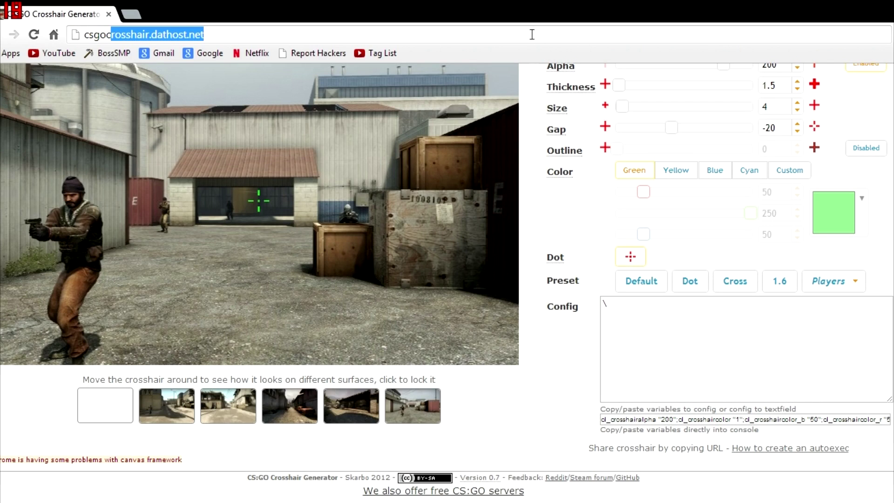
{"action": "type", "text": "rosshair.da"}
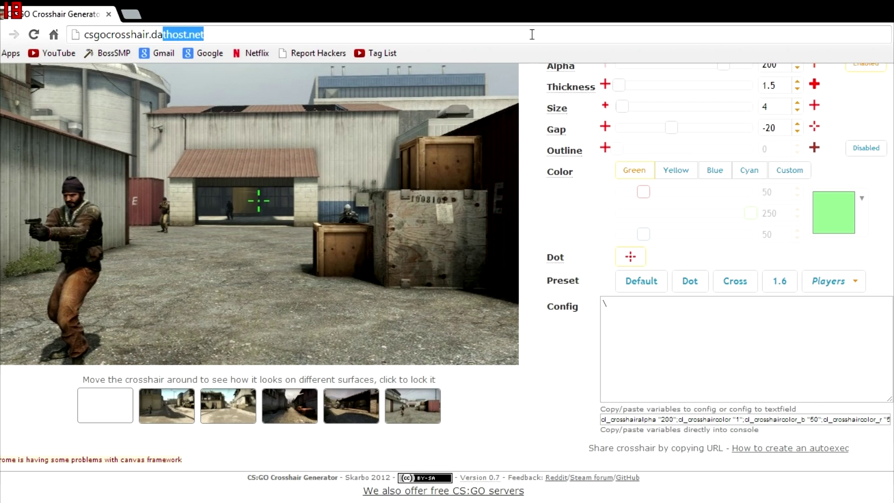
{"action": "type", "text": "thost.net"}
{"action": "key", "text": "Return"}
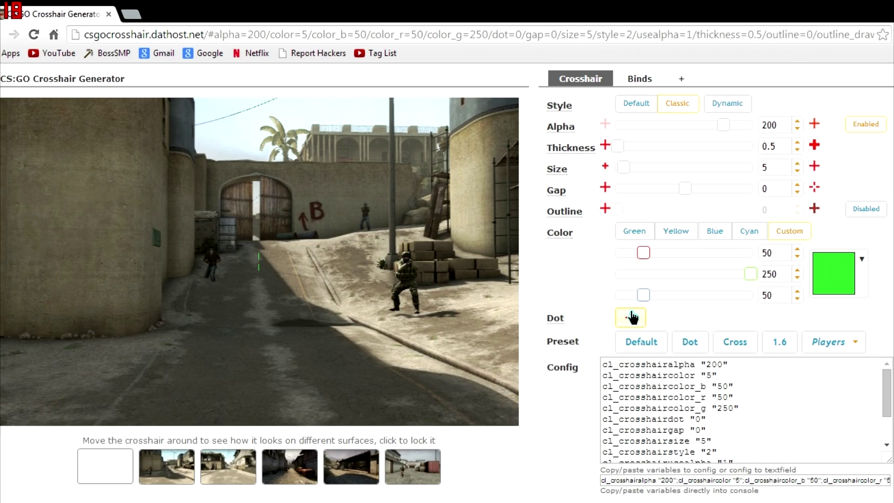
Enable the crosshair's center dot and set its thickness to 1.5
{"action": "left_click", "coordinate": [634, 316]}
{"action": "left_click_drag", "start_coordinate": [618, 152], "coordinate": [614, 149]}
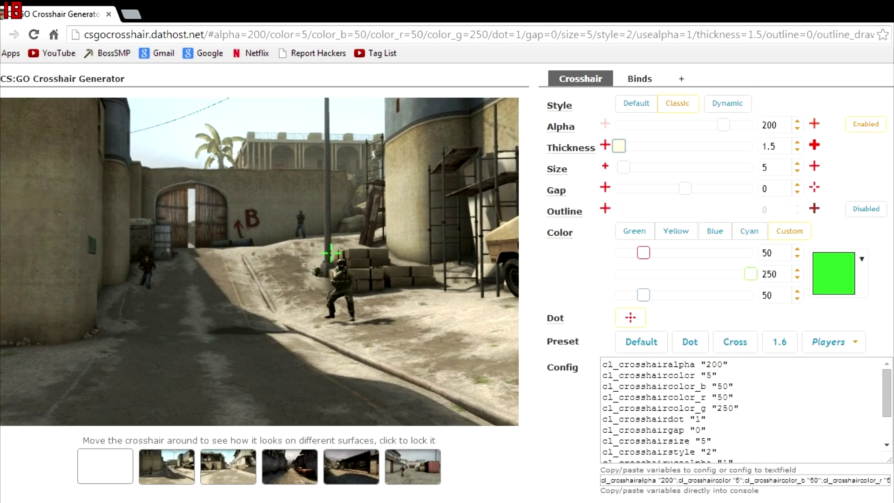
{"action": "left_click", "coordinate": [615, 144]}
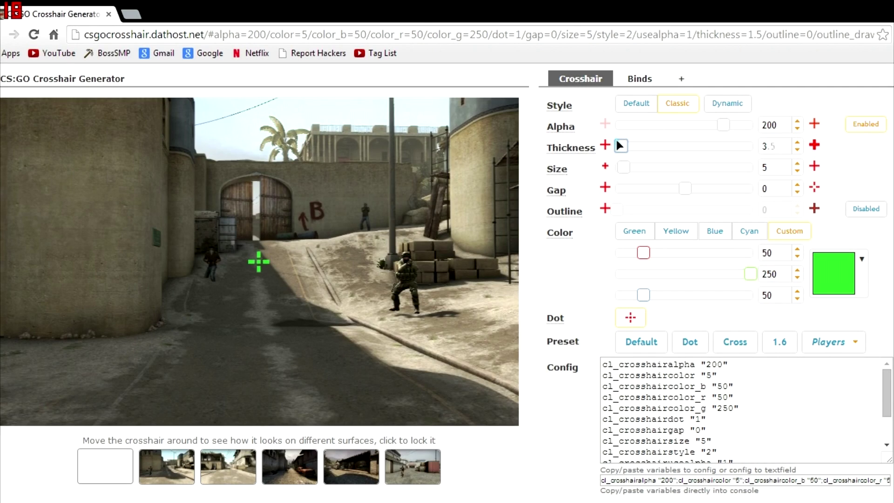
{"action": "left_click", "coordinate": [617, 145]}
Try the crosshair size at 100, reduce it to 3, and set the gap to -20
{"action": "left_click_drag", "start_coordinate": [624, 167], "coordinate": [838, 113]}
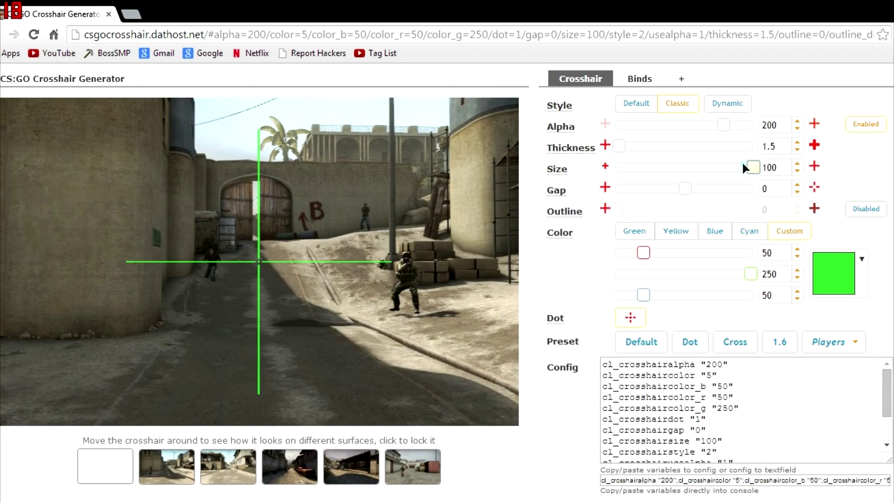
{"action": "left_click_drag", "start_coordinate": [742, 161], "coordinate": [623, 195]}
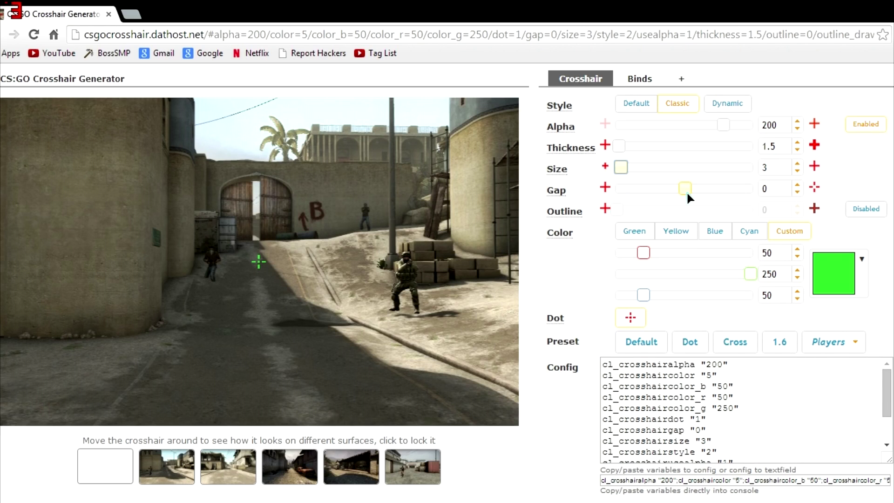
{"action": "mouse_move", "coordinate": [686, 191]}
{"action": "left_mouse_down"}
{"action": "mouse_move", "coordinate": [625, 193]}
{"action": "mouse_move", "coordinate": [851, 182]}
{"action": "mouse_move", "coordinate": [639, 193]}
{"action": "mouse_move", "coordinate": [704, 194]}
{"action": "mouse_move", "coordinate": [647, 191]}
{"action": "mouse_move", "coordinate": [672, 195]}
{"action": "left_mouse_up"}
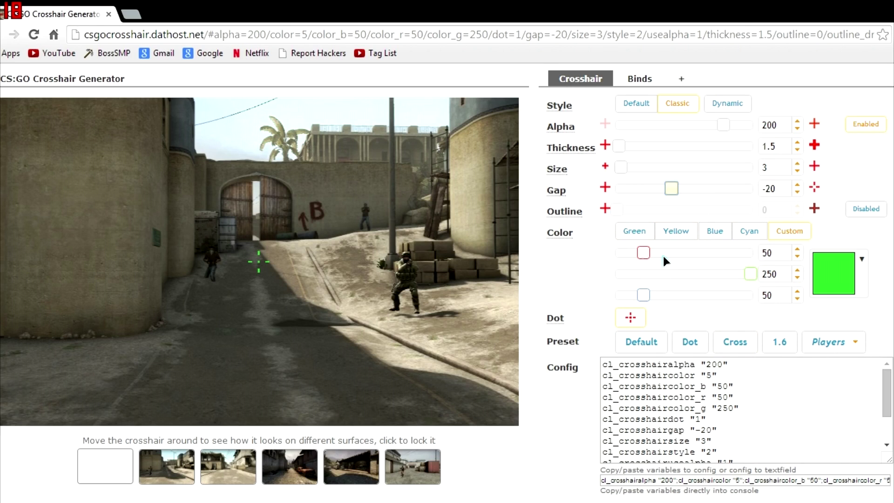
Set the custom color's red component to 137, compare the Green and Yellow presets, and keep Green as the crosshair color
{"action": "left_click_drag", "start_coordinate": [643, 252], "coordinate": [555, 290]}
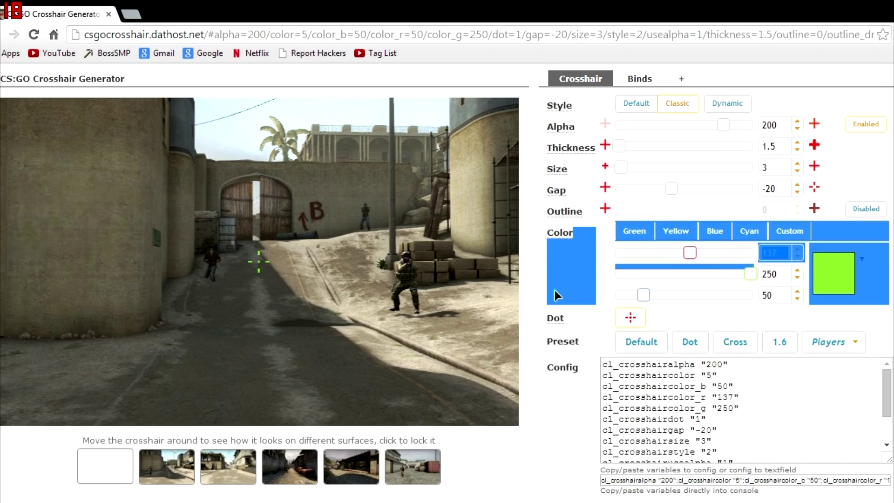
{"action": "left_click", "coordinate": [645, 290]}
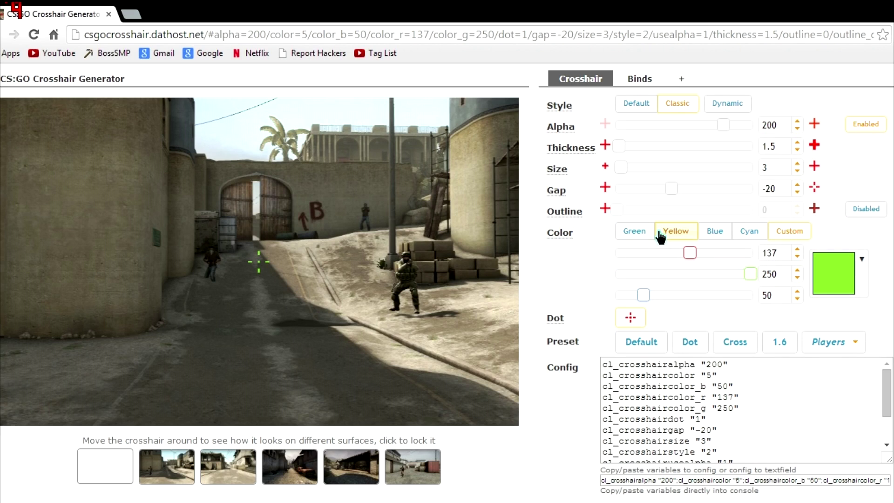
{"action": "left_click", "coordinate": [636, 232]}
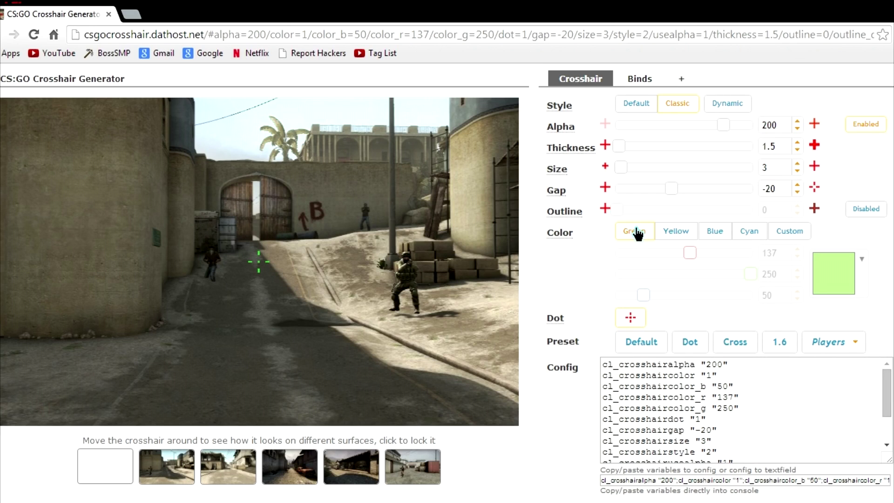
{"action": "left_click", "coordinate": [677, 239]}
{"action": "left_click", "coordinate": [634, 231]}
{"action": "left_click", "coordinate": [675, 233]}
{"action": "left_click", "coordinate": [642, 233]}
Copy the complete generated crosshair config text
{"action": "scroll", "coordinate": [580, 329], "scroll_direction": "down", "scroll_amount": 1}
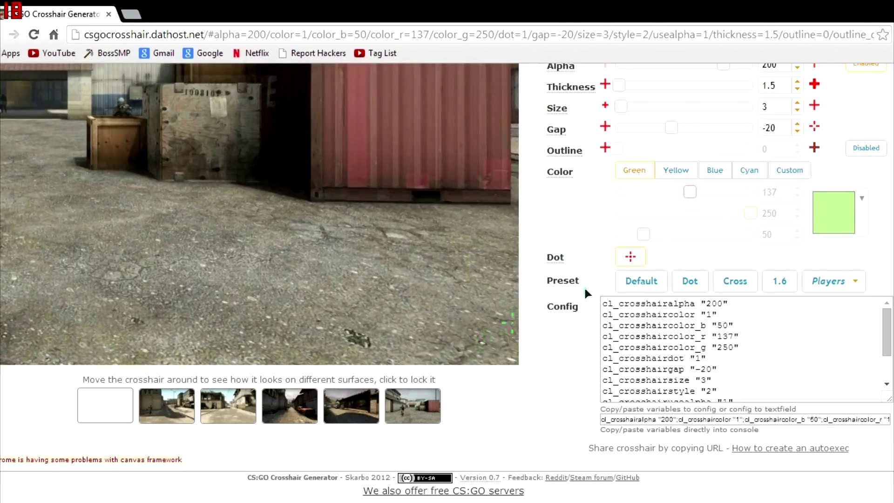
{"action": "scroll", "coordinate": [654, 215], "scroll_direction": "up", "scroll_amount": 2}
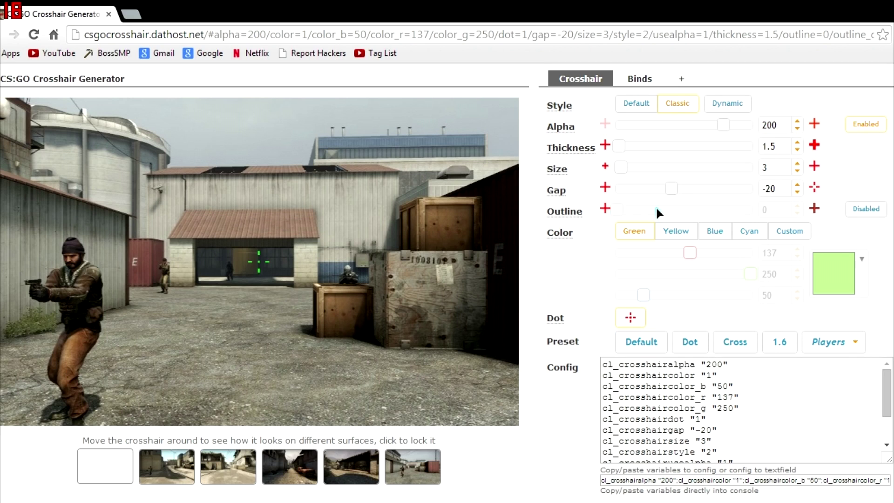
{"action": "double_click", "coordinate": [796, 408]}
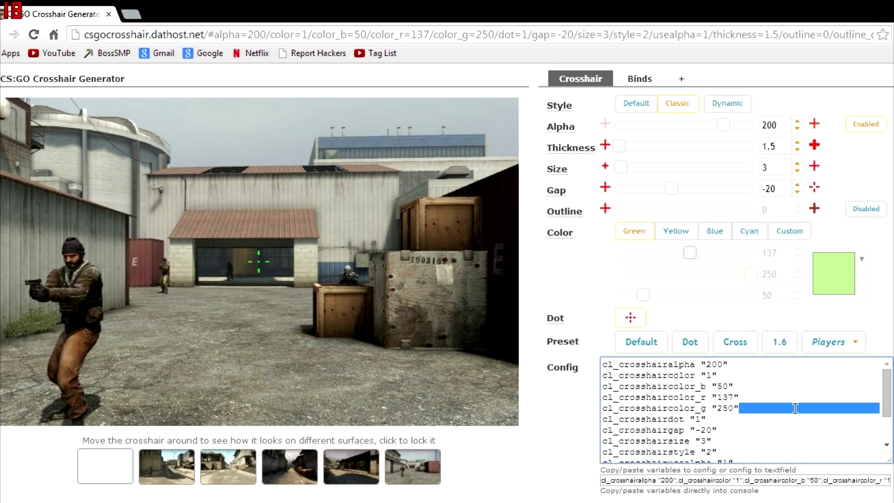
{"action": "left_click", "coordinate": [785, 388]}
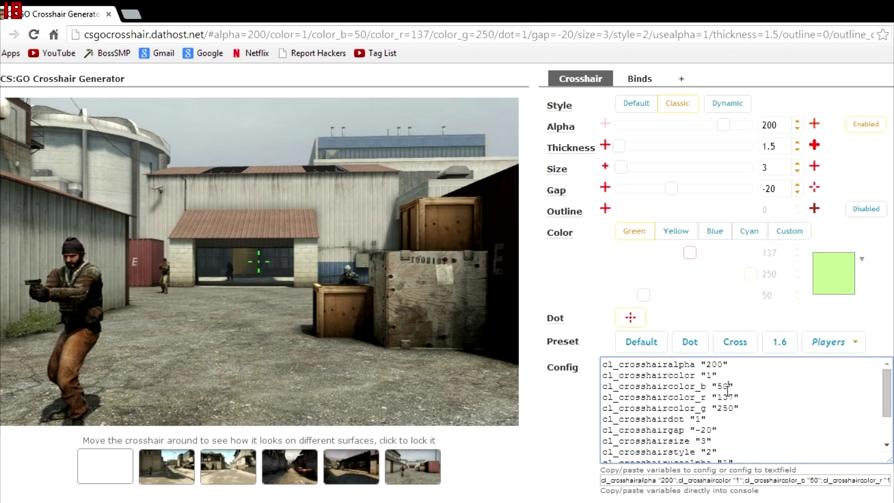
{"action": "key", "text": "ctrl+a"}
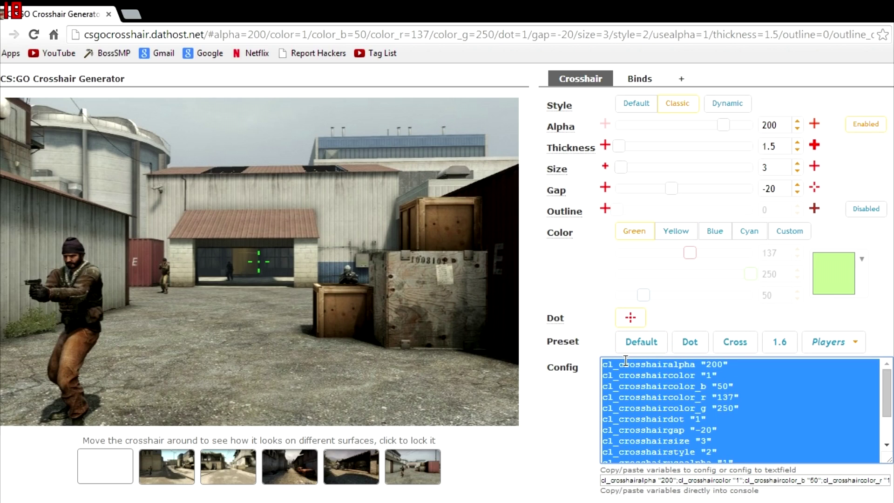
{"action": "left_click_drag", "start_coordinate": [626, 361], "coordinate": [744, 493]}
{"action": "left_click", "coordinate": [797, 396]}
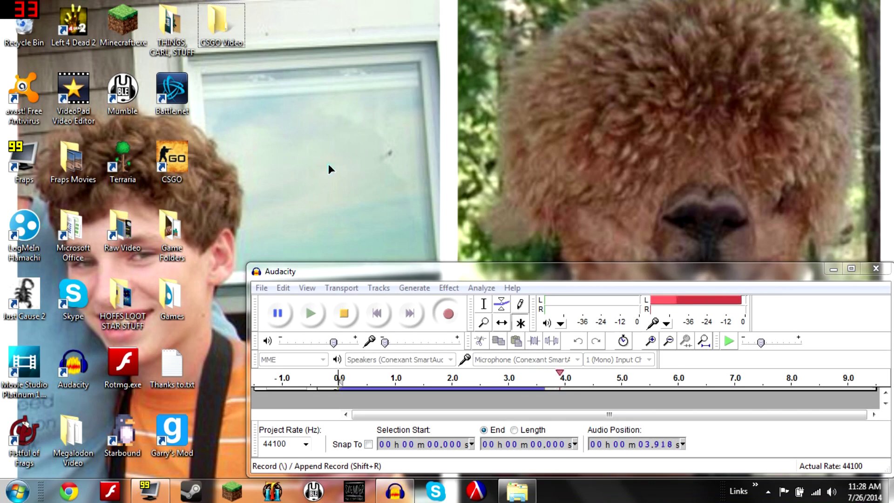
Create a new text document on the desktop named "Whatever you want.txt"
{"action": "right_click", "coordinate": [257, 110]}
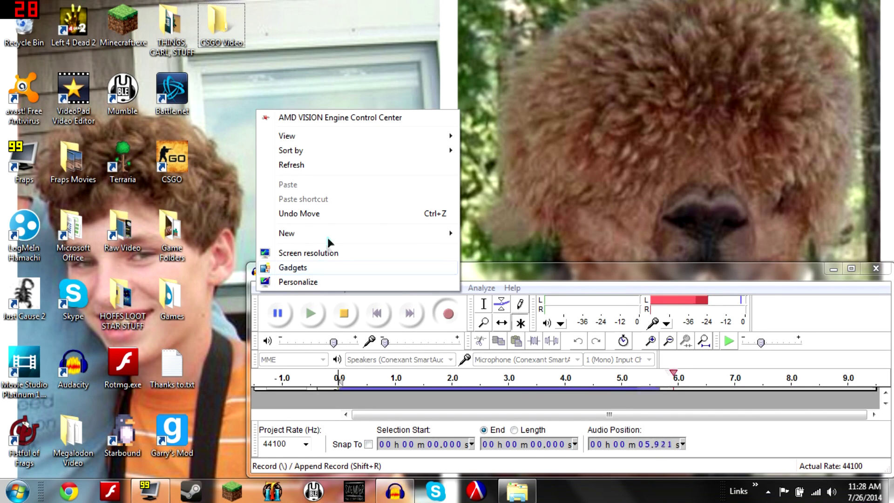
{"action": "mouse_move", "coordinate": [356, 234]}
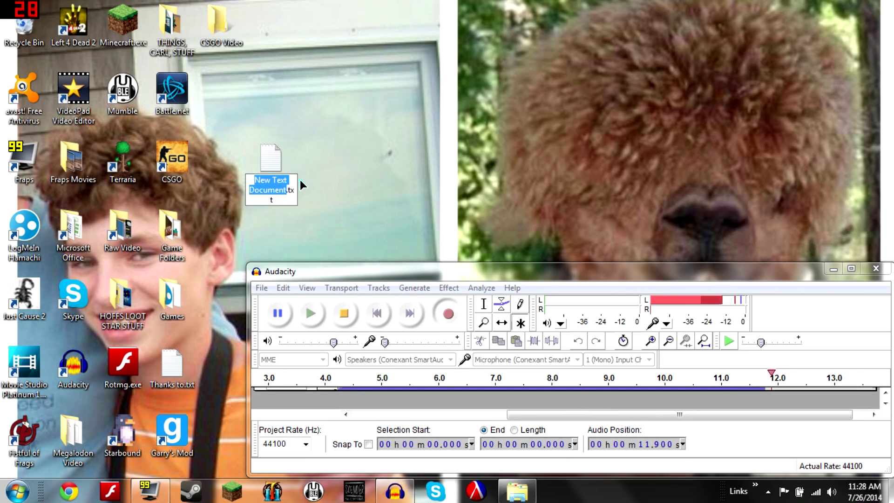
{"action": "type", "text": "Whatev"}
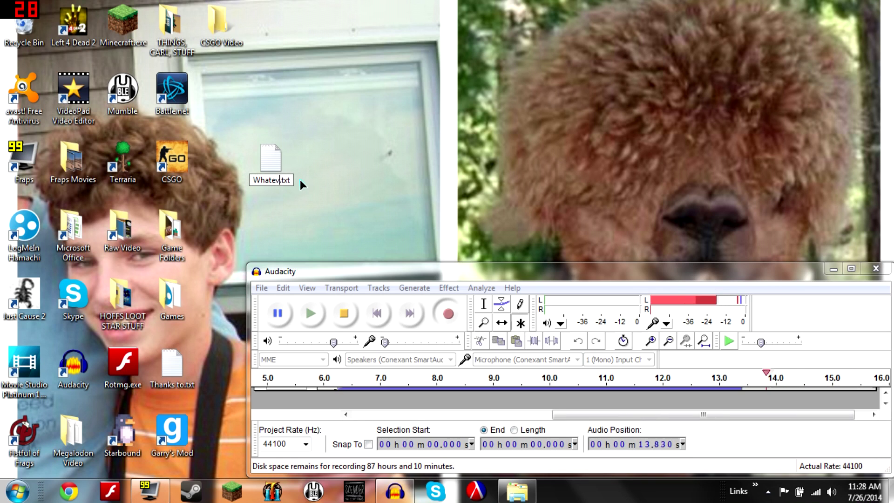
{"action": "type", "text": "er you want"}
{"action": "key", "text": "Return"}
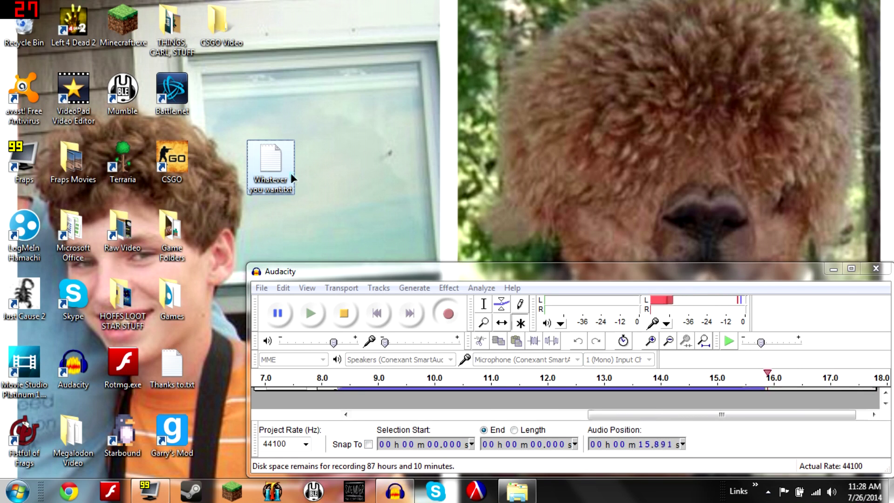
Open "Whatever you want.txt" in Notepad and paste the copied crosshair config into it
{"action": "right_click", "coordinate": [257, 173]}
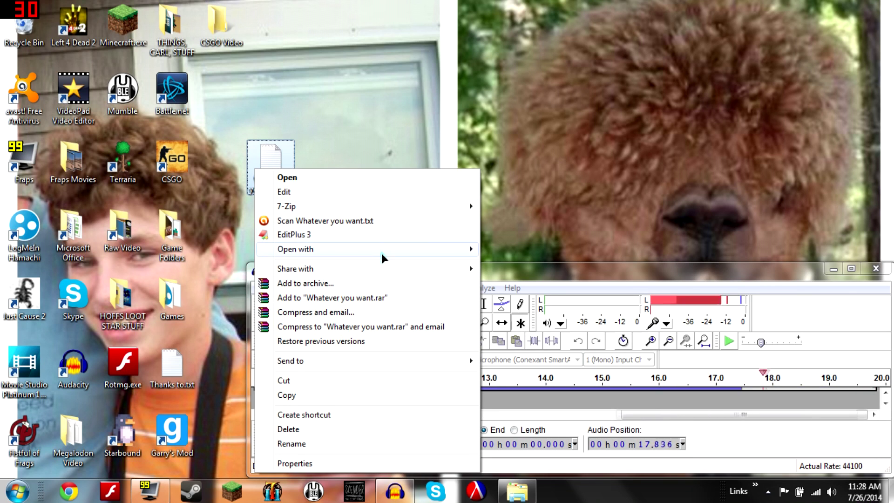
{"action": "mouse_move", "coordinate": [447, 245]}
{"action": "left_click", "coordinate": [482, 250]}
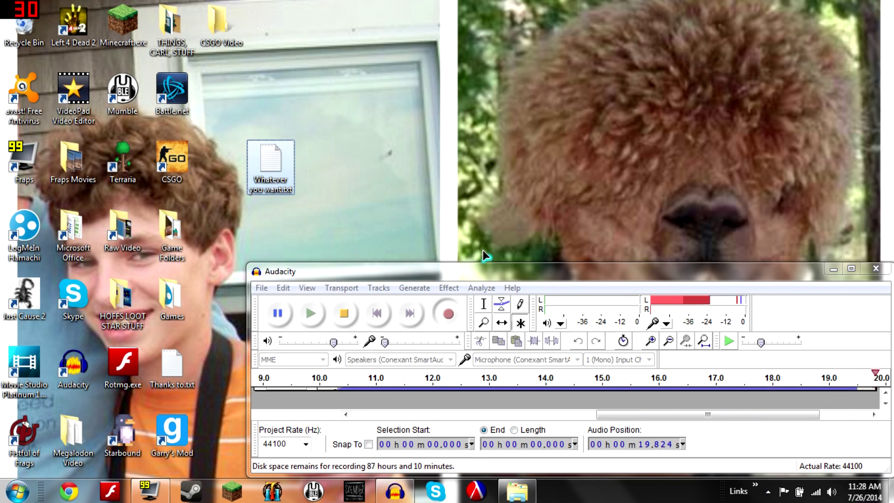
{"action": "left_click_drag", "start_coordinate": [206, 144], "coordinate": [514, 6]}
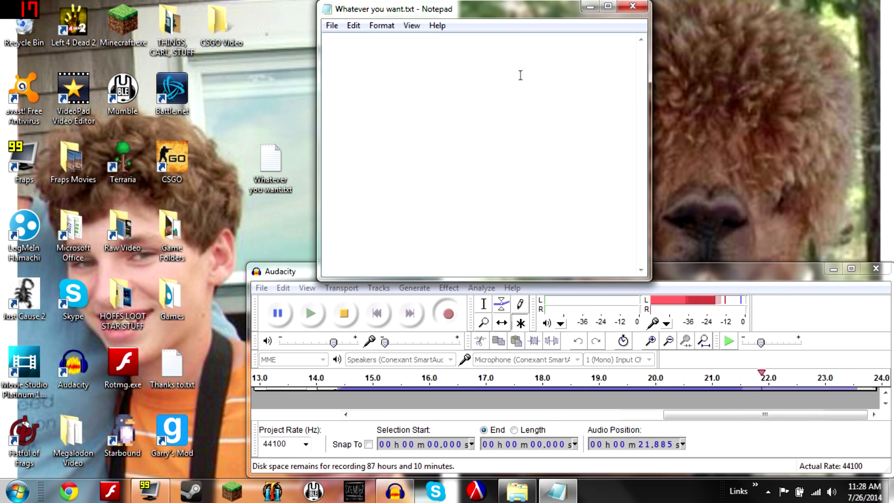
{"action": "type", "text": "cl_crosshaircolor_b \"50\" cl_crosshaircolor_r \"137\" cl_crosshaircolor_g \"250\" cl_crosshairdot \"1\" cl_crosshairgap \"-20\" cl_crosshairsize \"3\"\\ cl_crosshairstyle \"2\" cl_crosshairusealpha \"1\" cl_crosshairthickness \"1.5\" cl_fixedcrosshairgap \"-20\" cl_crosshair_outline \"0\" cl_crosshair_outline_draw \"0\""}
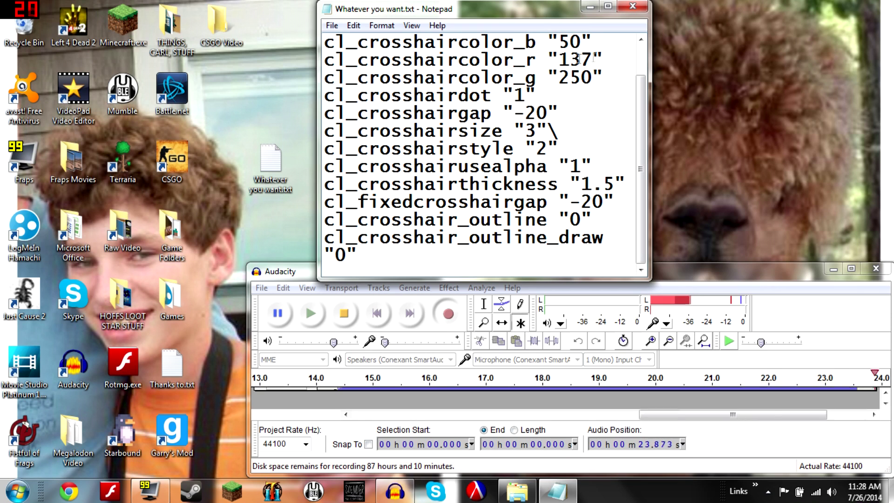
Enlarge the Notepad window until every config line fits unwrapped, and place it over the desktop icons
{"action": "left_click", "coordinate": [641, 64]}
{"action": "left_click_drag", "start_coordinate": [642, 64], "coordinate": [712, 66]}
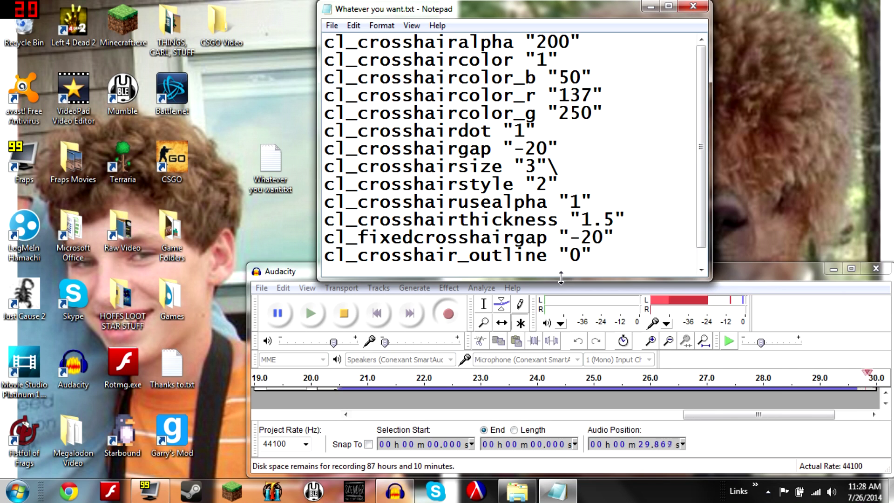
{"action": "left_click_drag", "start_coordinate": [562, 279], "coordinate": [561, 375]}
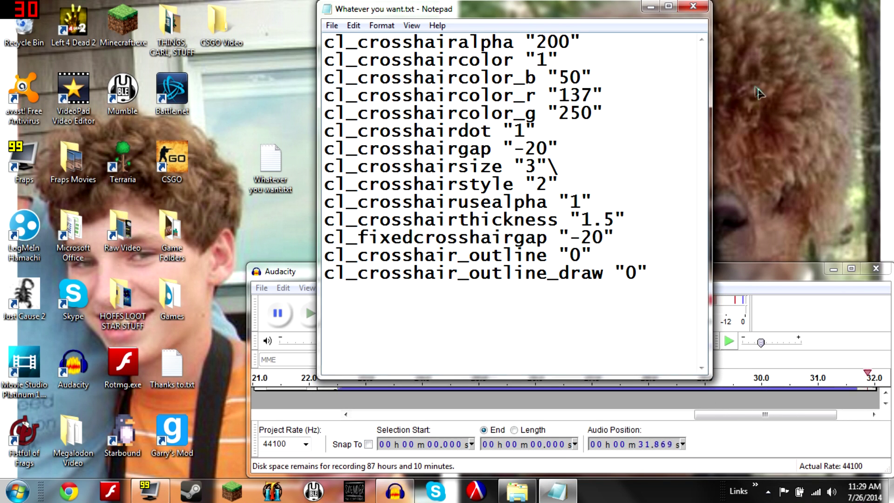
{"action": "left_click_drag", "start_coordinate": [712, 96], "coordinate": [667, 93]}
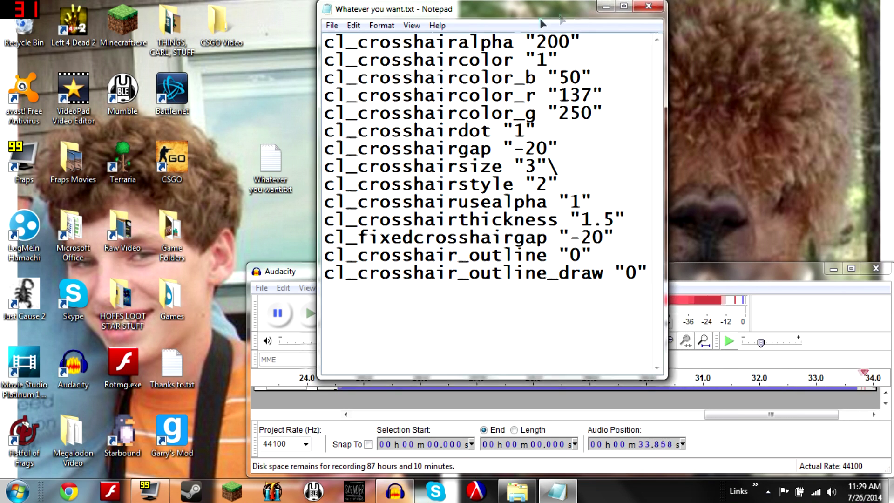
{"action": "left_click_drag", "start_coordinate": [541, 20], "coordinate": [231, 70]}
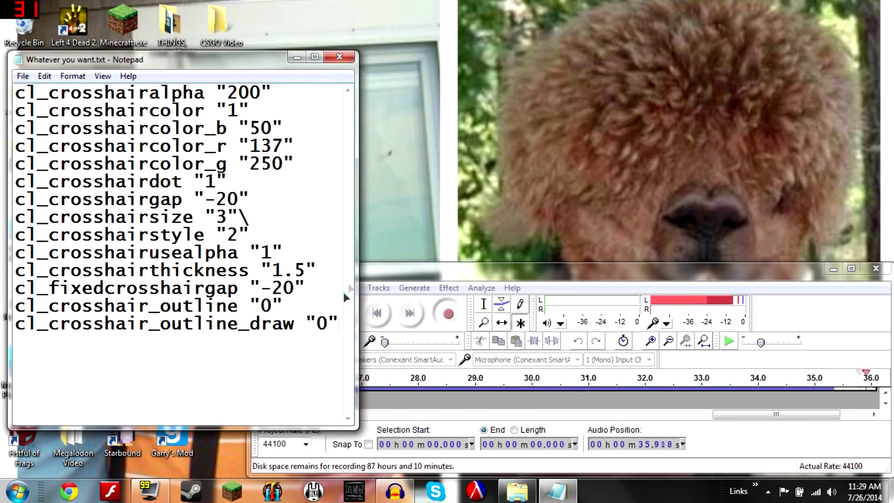
{"action": "left_click_drag", "start_coordinate": [152, 62], "coordinate": [163, 80]}
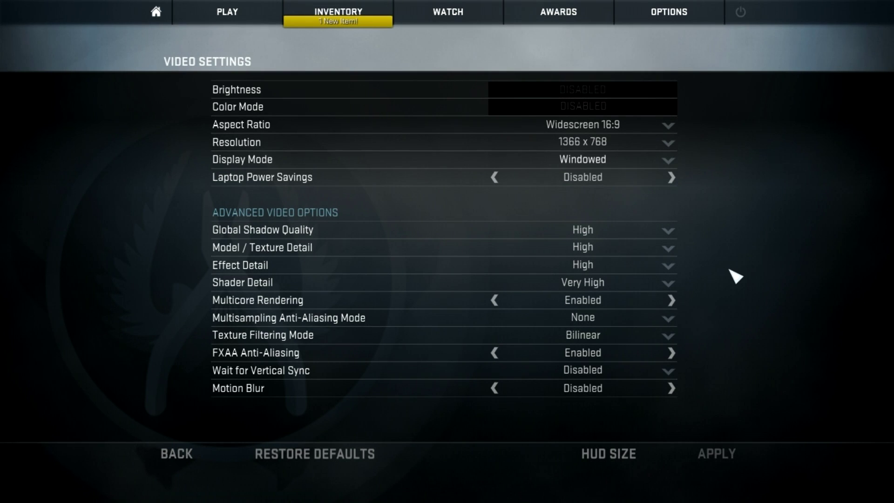
Choose Windowed as the display mode in the video settings, and leave the settings while discarding the changes
{"action": "left_click", "coordinate": [642, 20]}
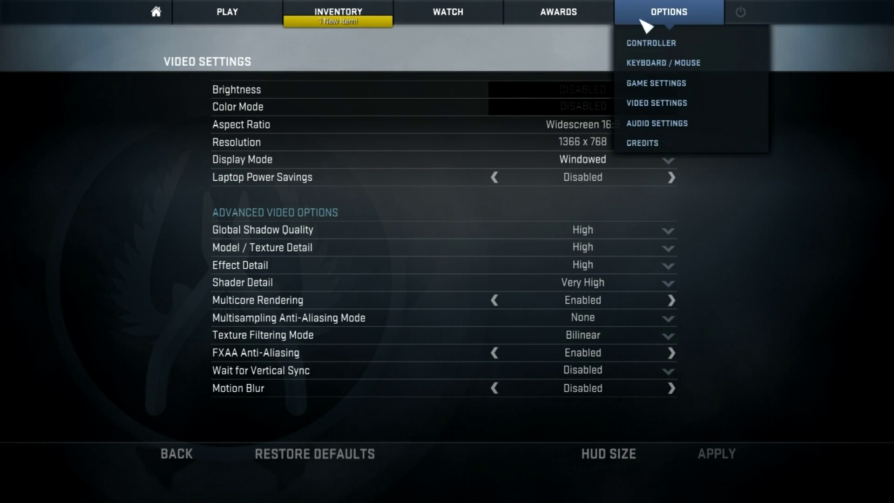
{"action": "left_click", "coordinate": [664, 107]}
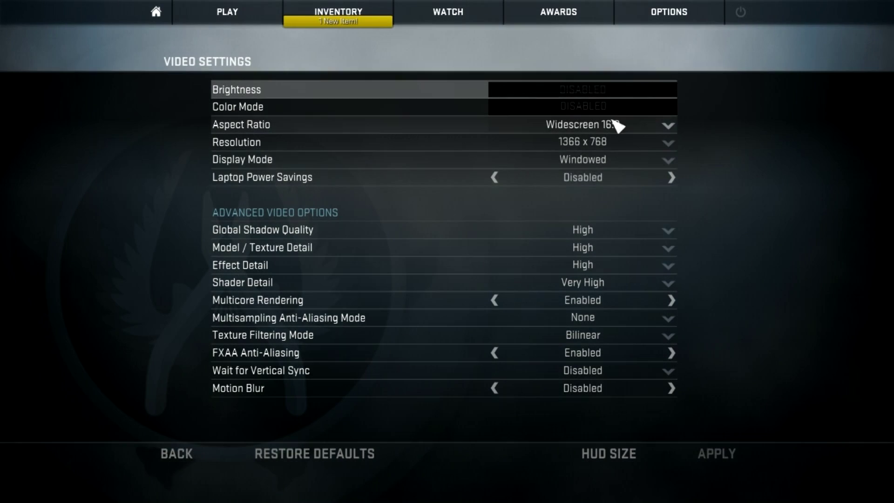
{"action": "mouse_move", "coordinate": [626, 181]}
{"action": "left_click", "coordinate": [636, 160]}
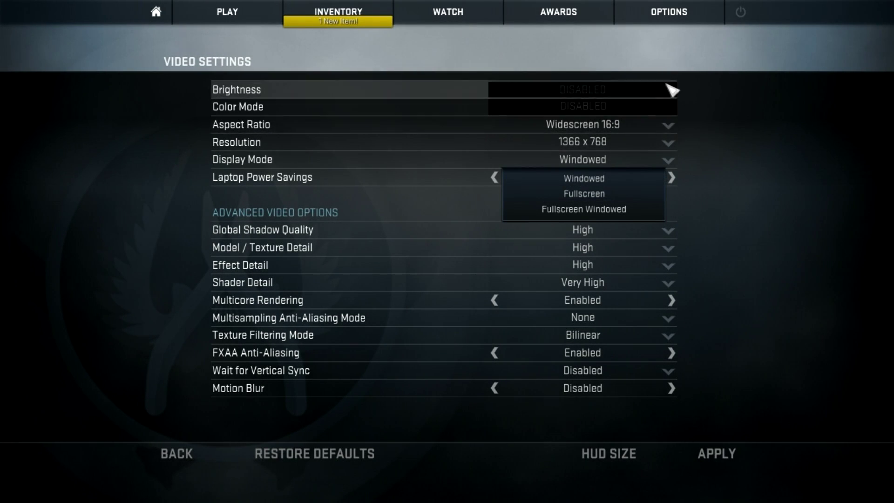
{"action": "left_click", "coordinate": [634, 183]}
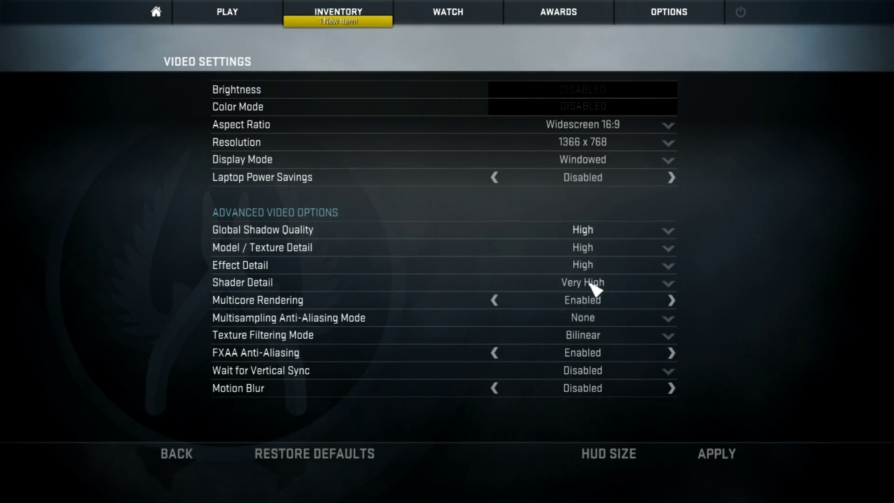
{"action": "left_click", "coordinate": [177, 456]}
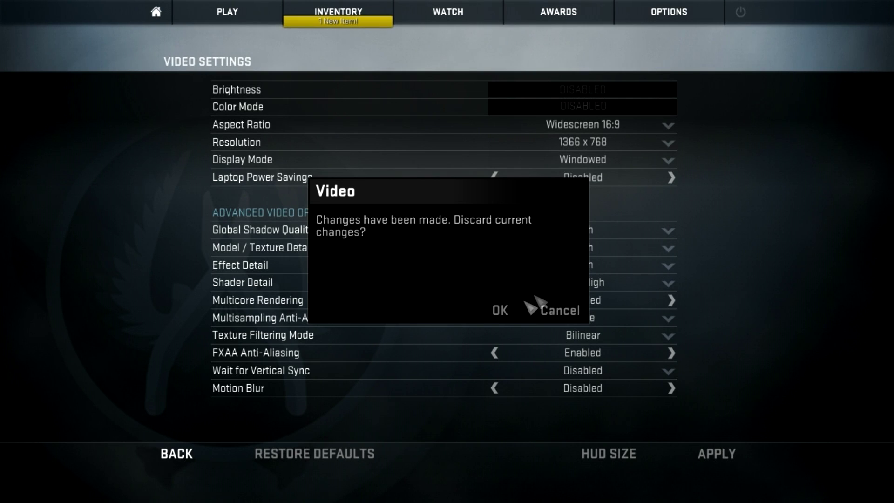
{"action": "left_click", "coordinate": [499, 310]}
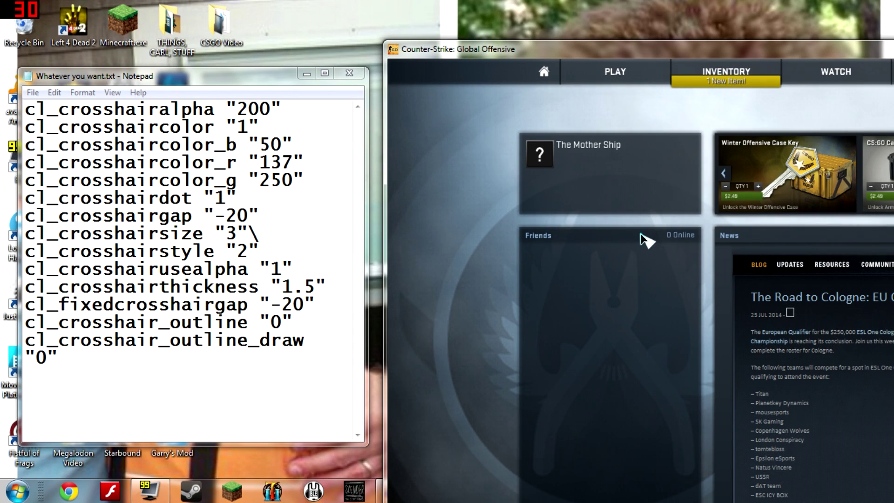
Open the game's developer console and set cl_crosshairalpha to 200
{"action": "key", "text": "grave"}
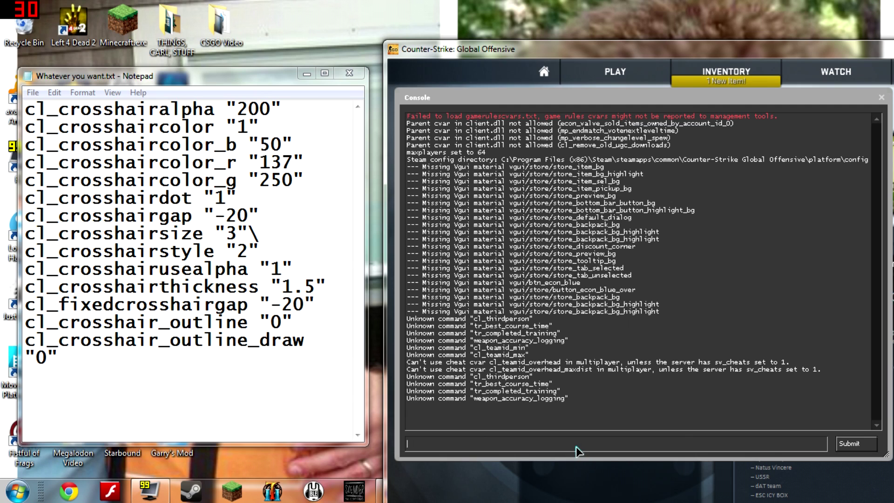
{"action": "type", "text": "cl"}
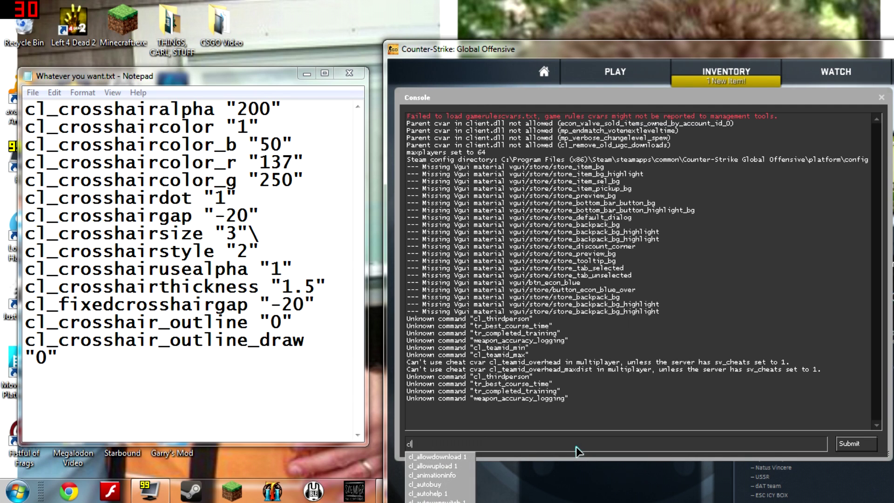
{"action": "type", "text": "_cross"}
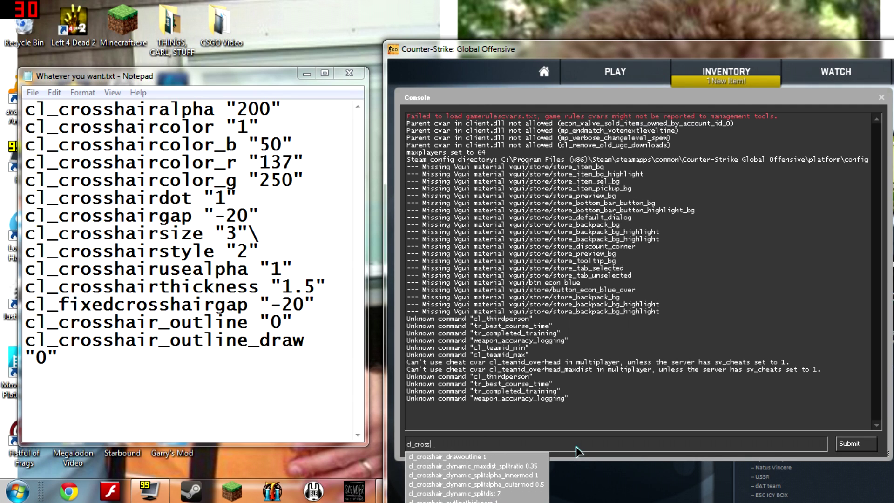
{"action": "type", "text": "hairalpha"}
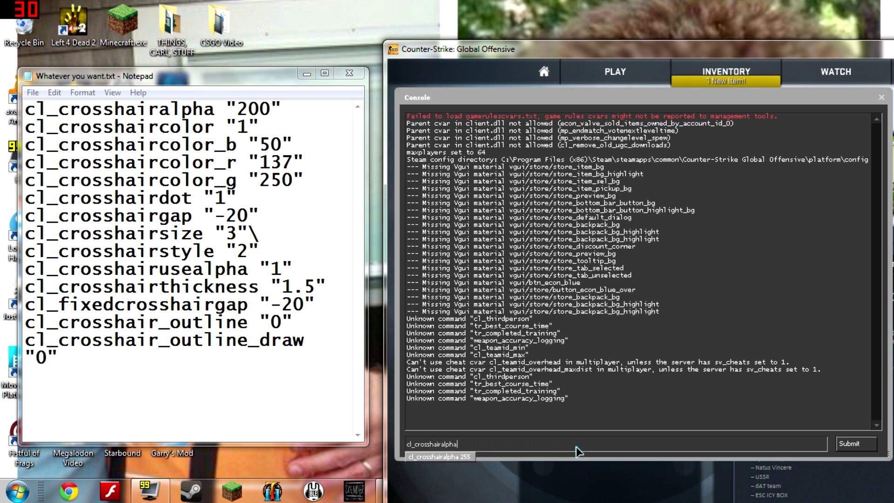
{"action": "type", "text": " 20"}
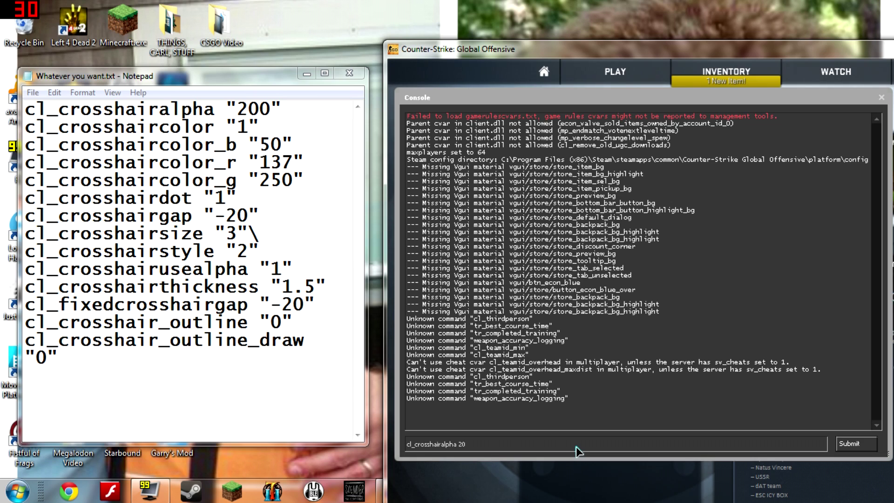
{"action": "type", "text": "0"}
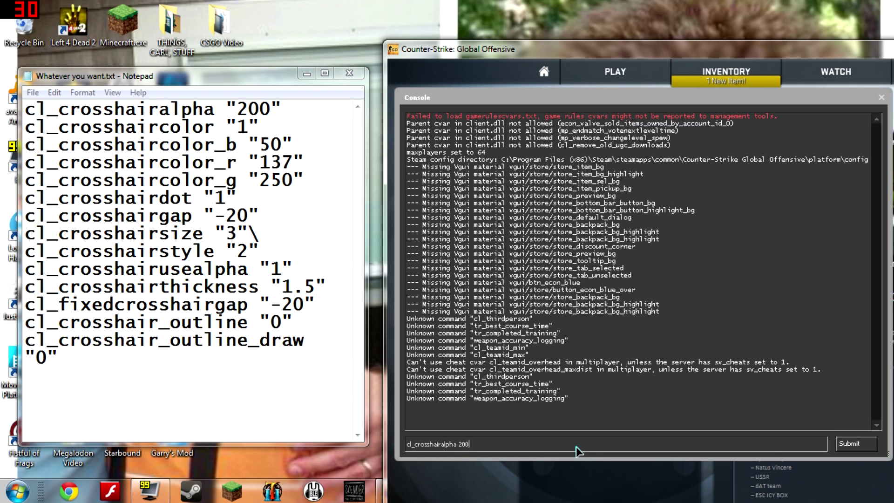
{"action": "key", "text": "Return"}
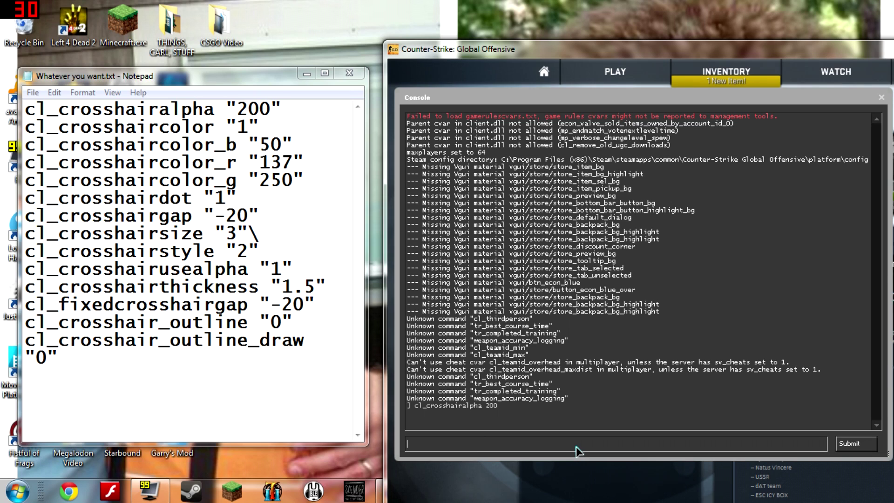
Set cl_crosshaircolor to 1 in the console
{"action": "type", "text": "cl_crosshai"}
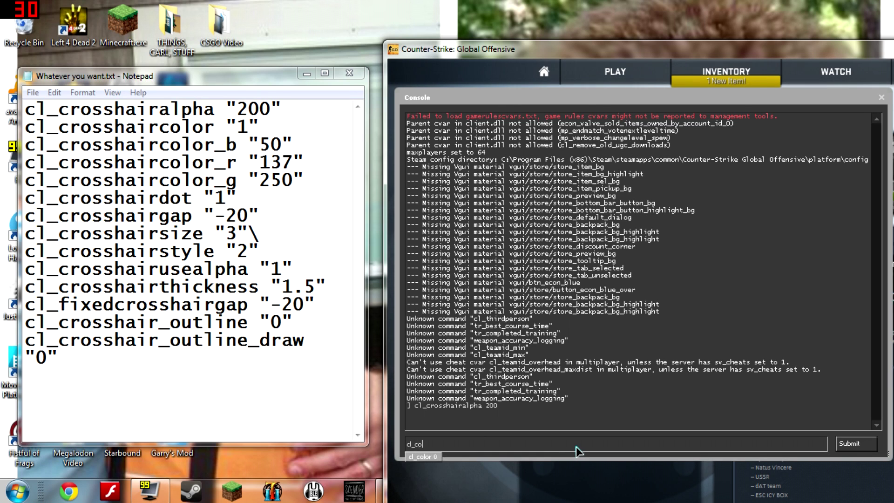
{"action": "type", "text": "r"}
{"action": "key", "text": "BackSpace"}
{"action": "key", "text": "BackSpace"}
{"action": "type", "text": "rosshair"}
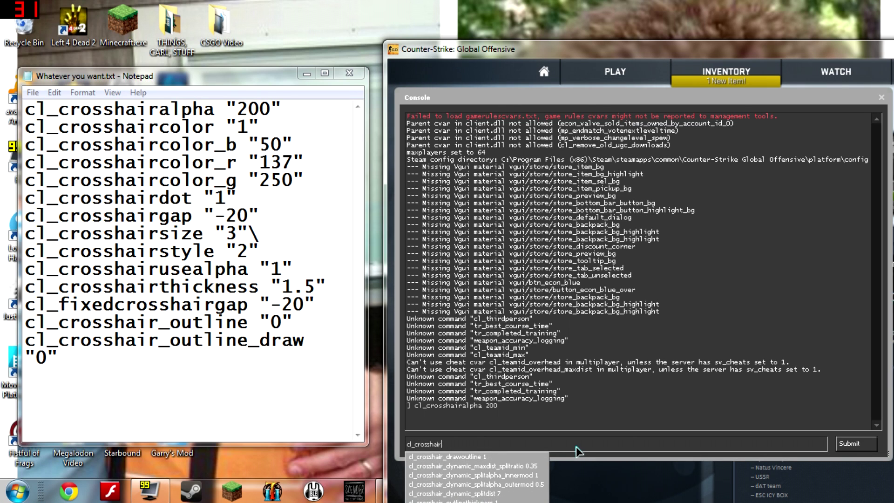
{"action": "type", "text": "color 1"}
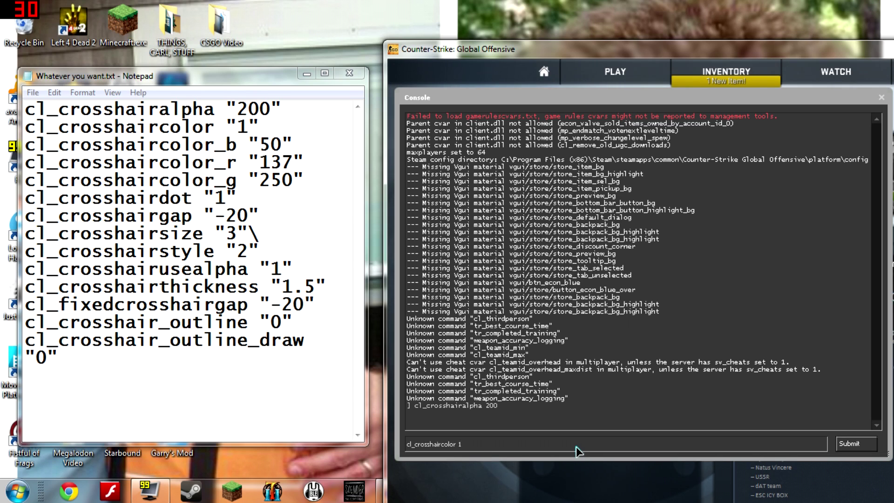
{"action": "key", "text": "Return"}
Set the crosshair's blue component by submitting cl_crosshaircolor_b 50 in the console
{"action": "type", "text": "c"}
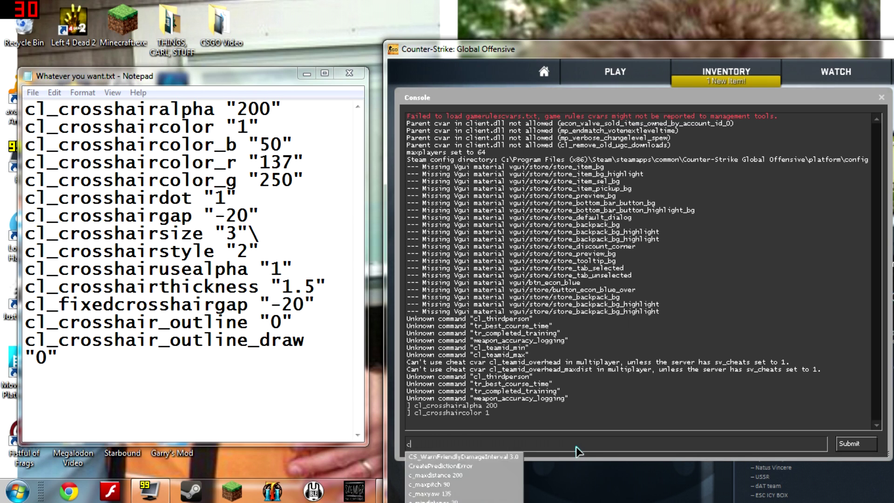
{"action": "type", "text": "l_crossha"}
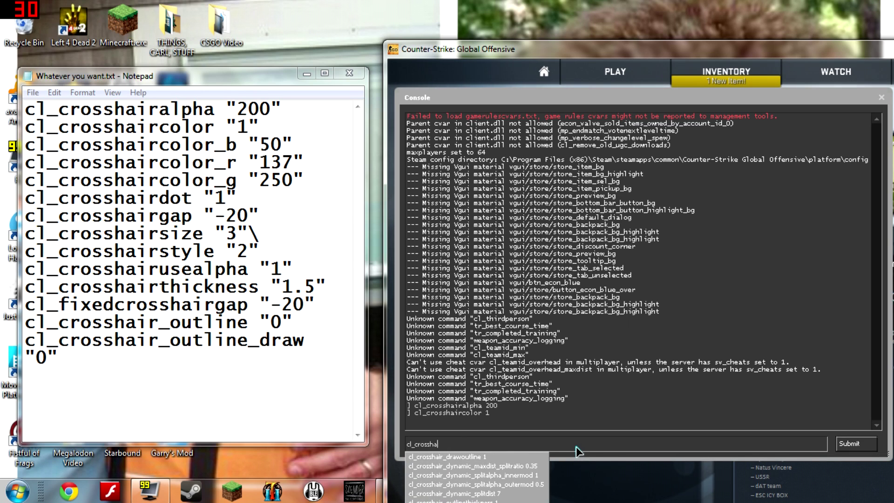
{"action": "type", "text": "ircolor_"}
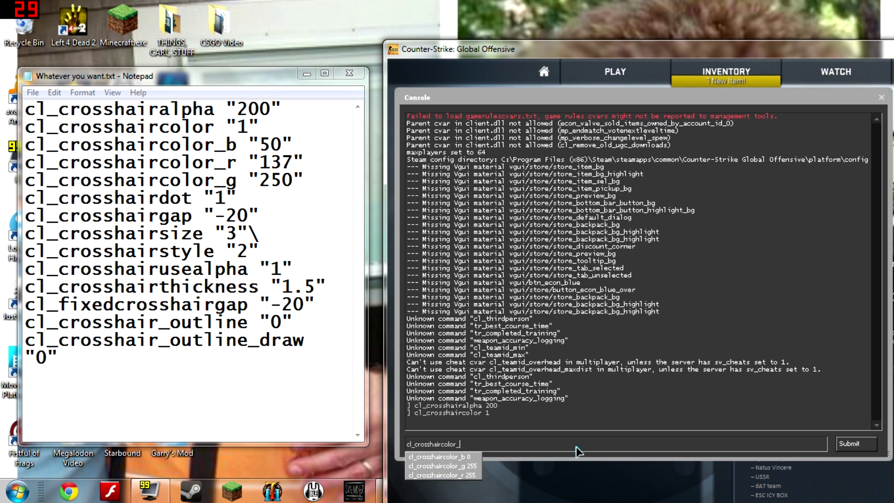
{"action": "type", "text": "b 50"}
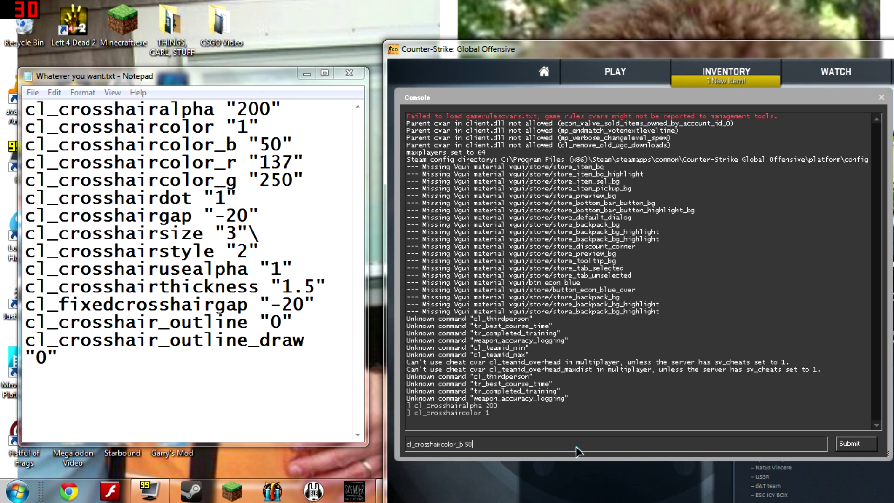
{"action": "key", "text": "Return"}
Set the crosshair's red component by submitting cl_crosshaircolor_r 137 in the console
{"action": "type", "text": "cl"}
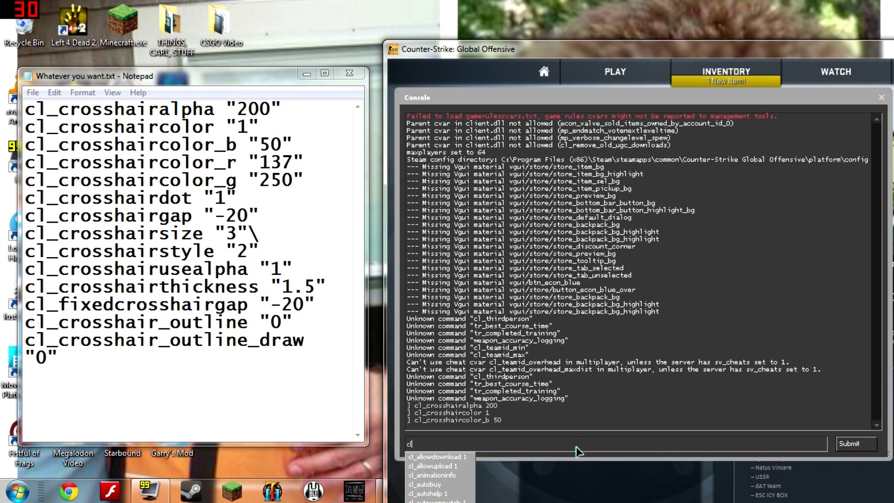
{"action": "type", "text": "_crosshaircolor "}
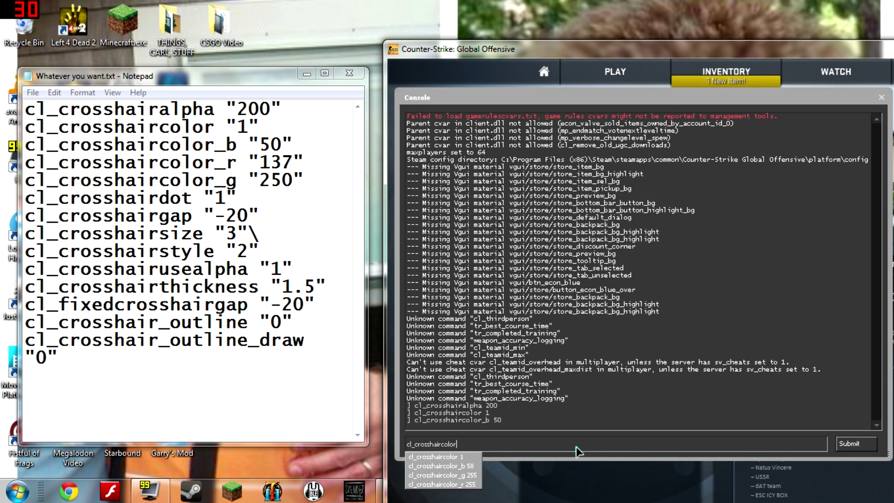
{"action": "type", "text": "_r"}
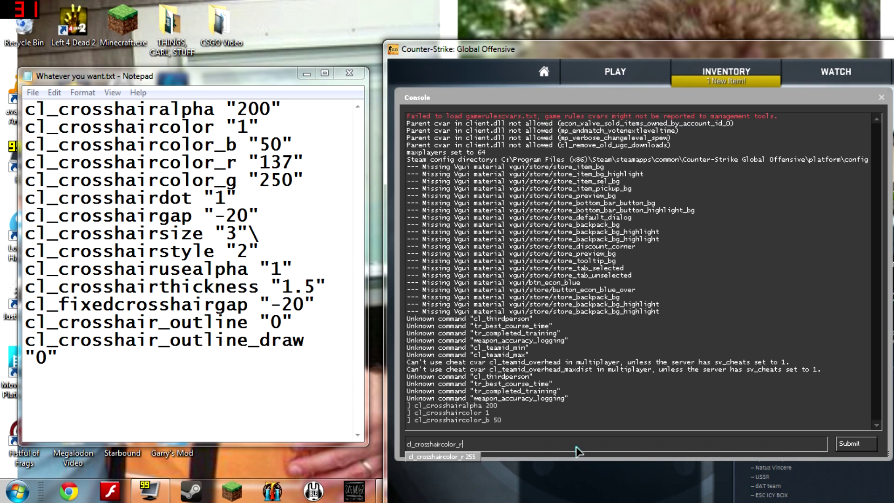
{"action": "type", "text": " 137"}
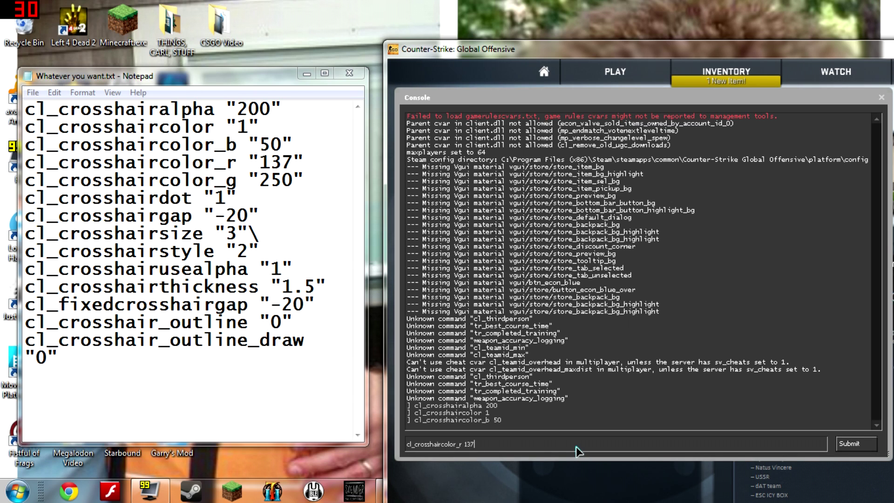
{"action": "key", "text": "Return"}
Set the crosshair's green component by submitting cl_crosshaircolor_g 250 in the console
{"action": "type", "text": "cl"}
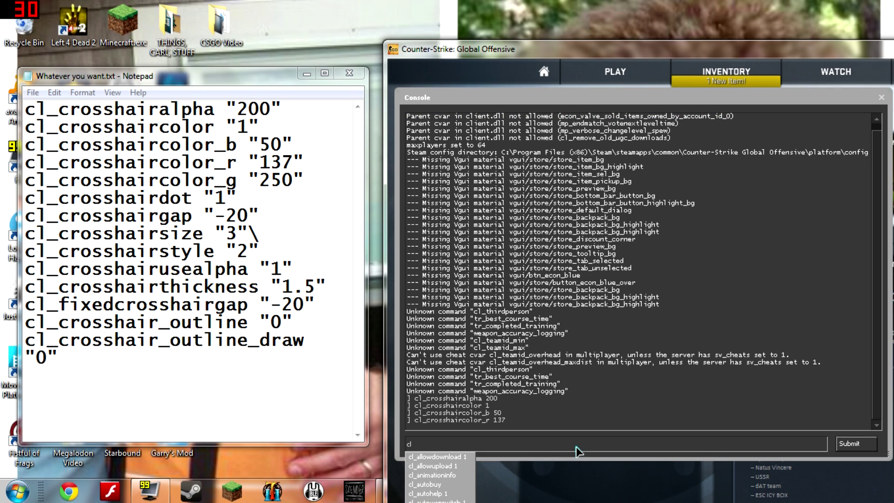
{"action": "type", "text": "_crosshaircol"}
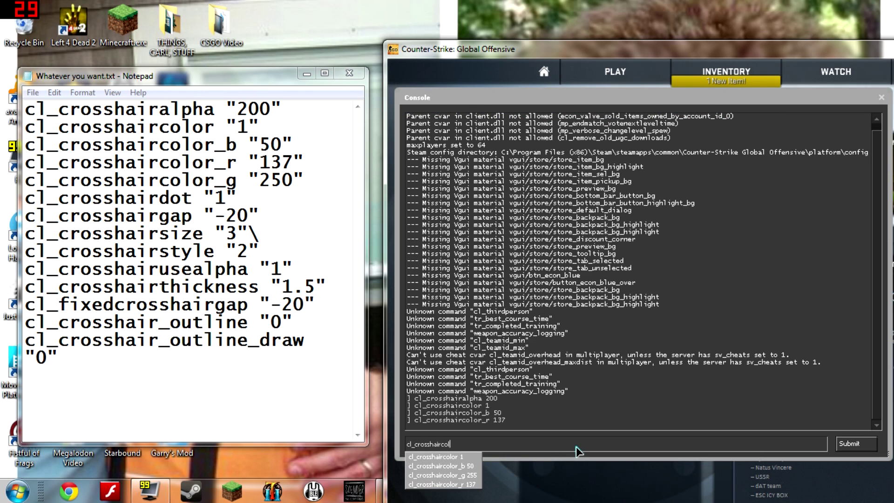
{"action": "type", "text": "or_g"}
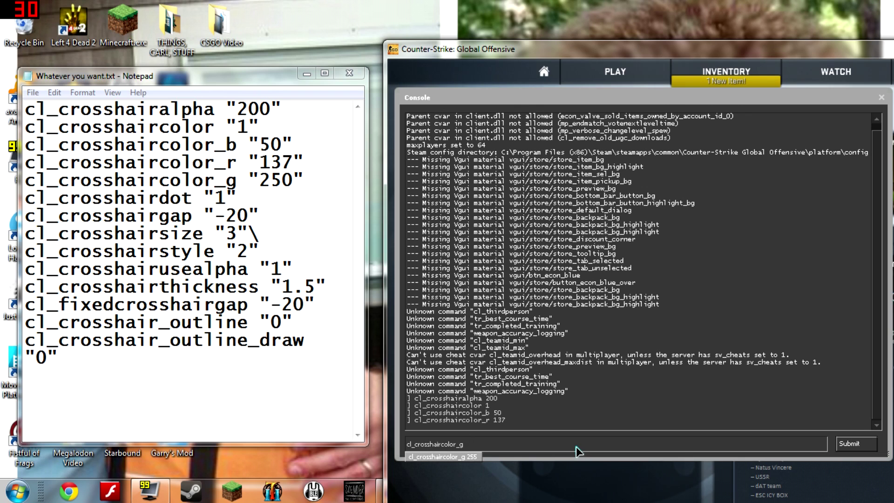
{"action": "type", "text": " 250"}
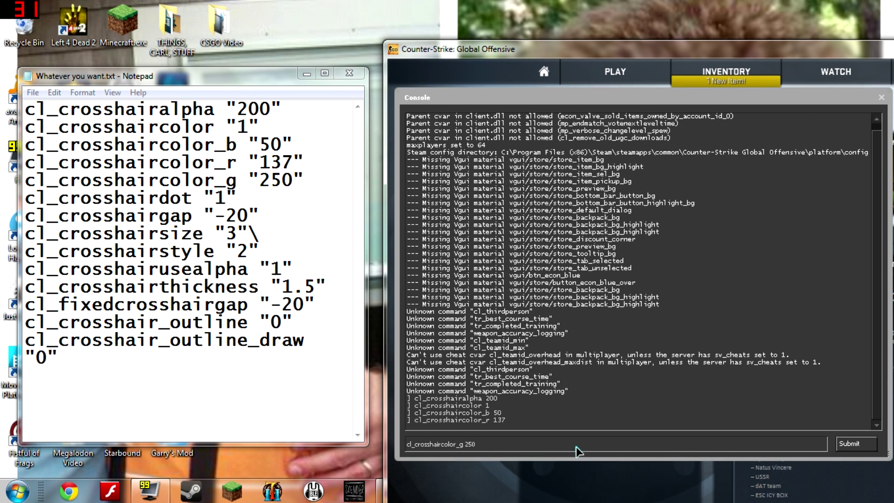
{"action": "key", "text": "Return"}
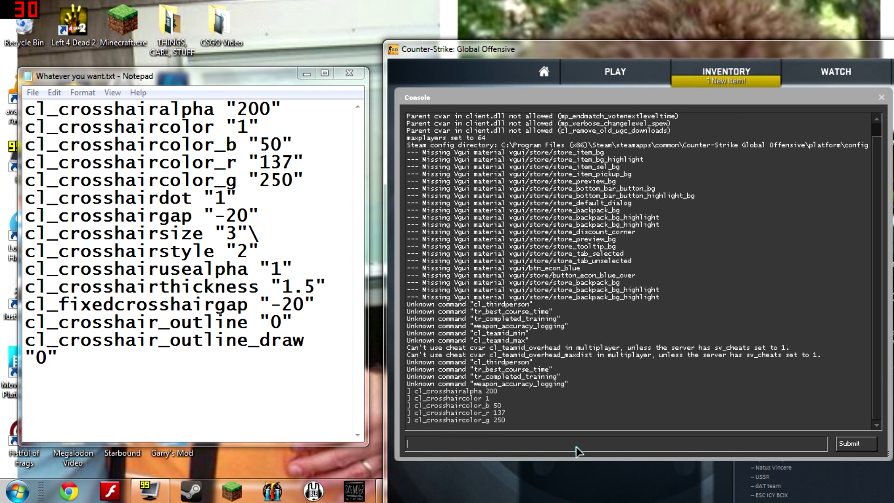
Turn on the crosshair's centre dot with the console command cl_crosshairdot 1
{"action": "type", "text": "cl_cross"}
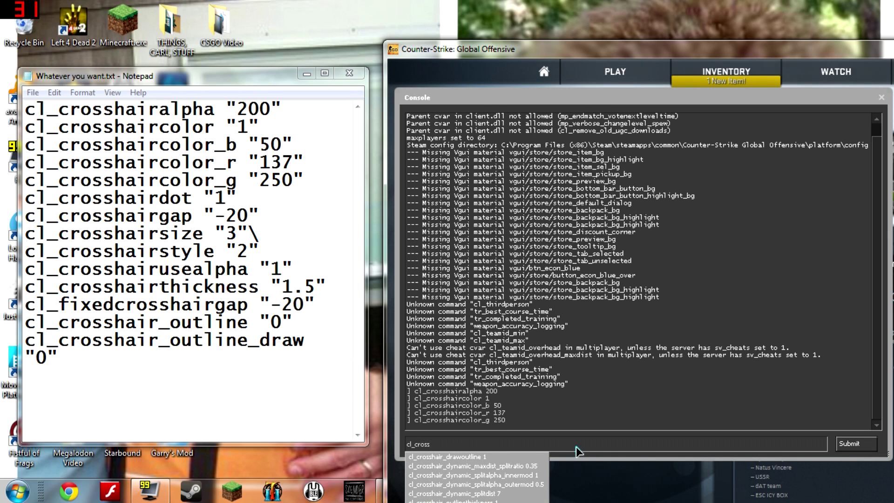
{"action": "type", "text": "hair"}
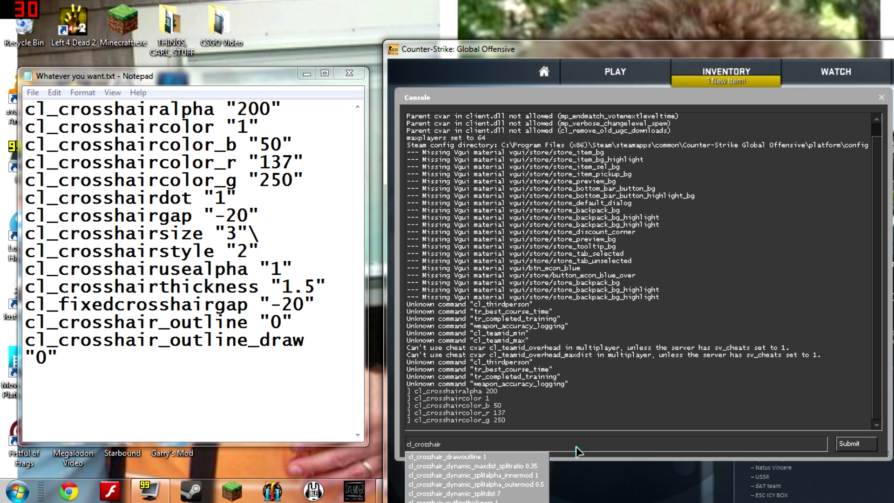
{"action": "type", "text": "dot"}
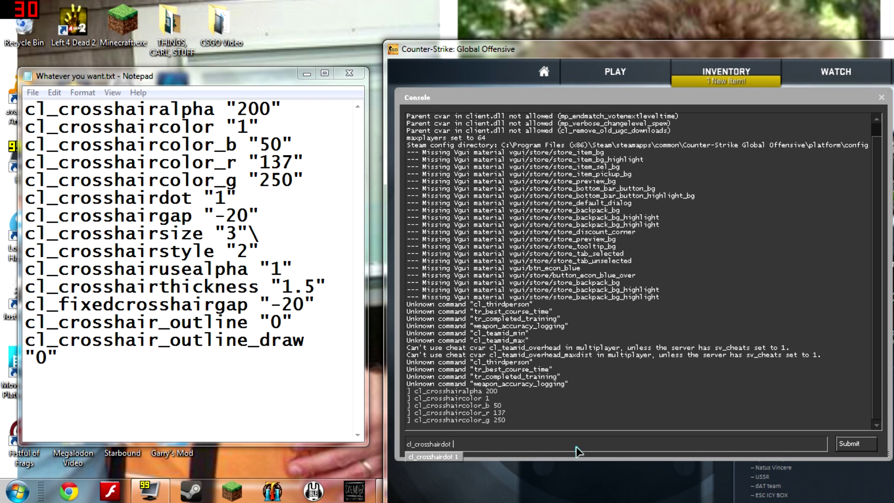
{"action": "type", "text": "1"}
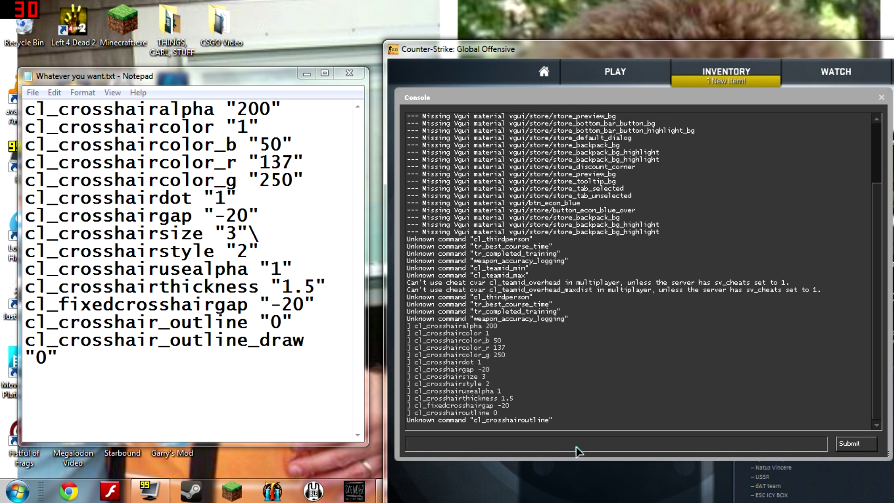
Try to turn off the crosshair outline by submitting cl_crosshair_outline 0 in the console
{"action": "type", "text": "cl"}
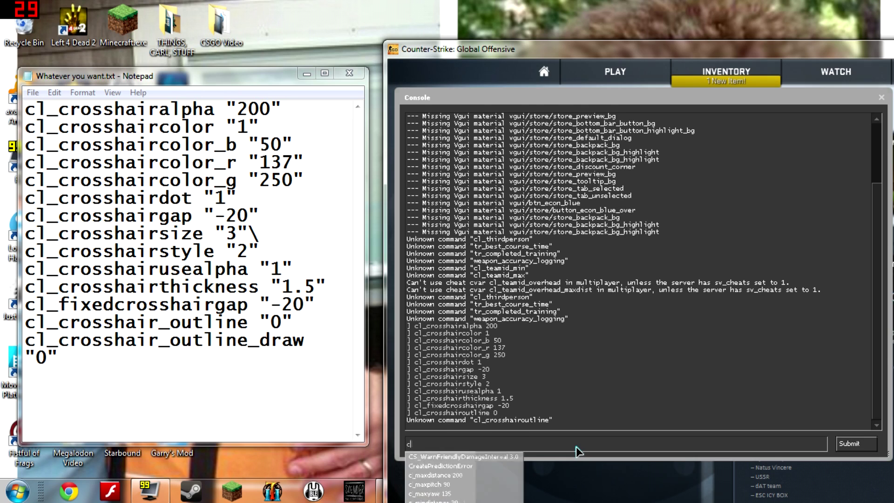
{"action": "type", "text": "_cros"}
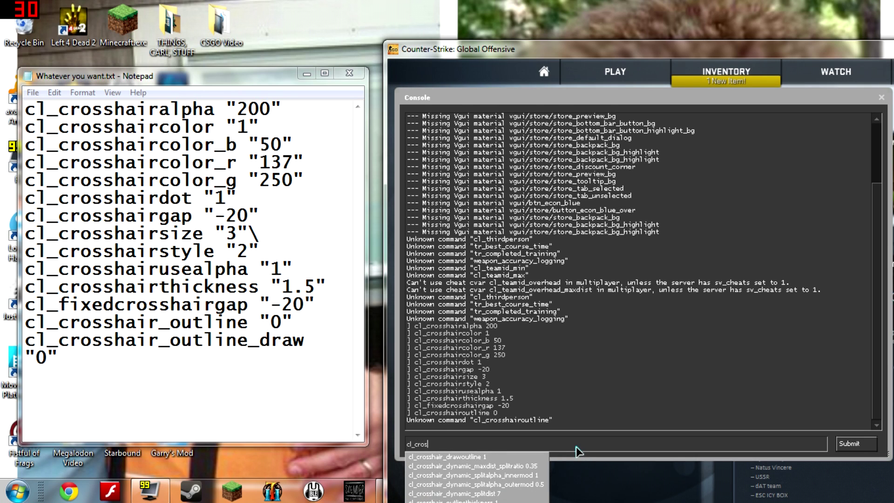
{"action": "type", "text": "shair_outline 0"}
{"action": "key", "text": "Return"}
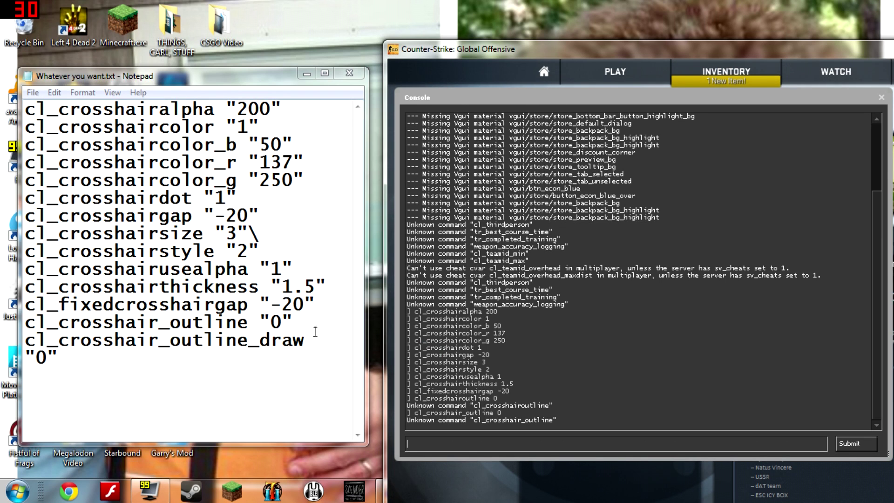
Delete the cl_crosshair_outline "0" line from the crosshair settings text file
{"action": "left_click_drag", "start_coordinate": [317, 326], "coordinate": [36, 322]}
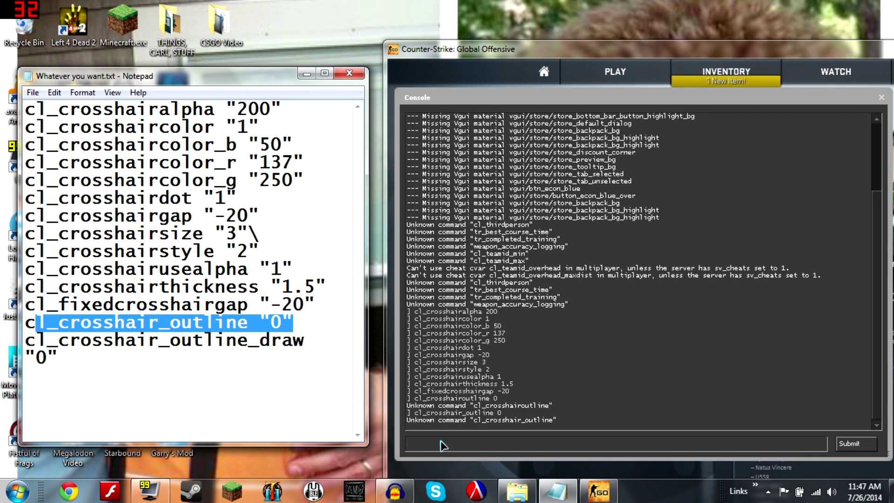
{"action": "type", "text": "cl"}
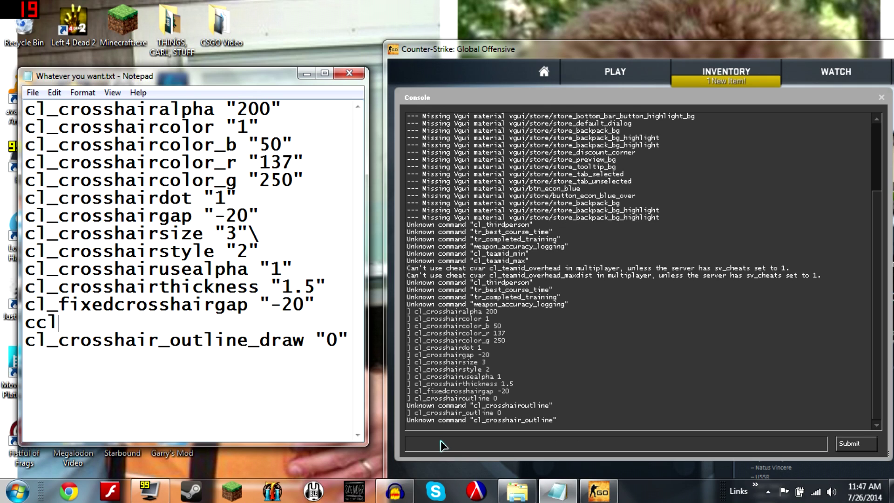
{"action": "key", "text": "BackSpace"}
{"action": "key", "text": "BackSpace"}
{"action": "key", "text": "BackSpace"}
{"action": "key", "text": "BackSpace"}
{"action": "left_click", "coordinate": [436, 451]}
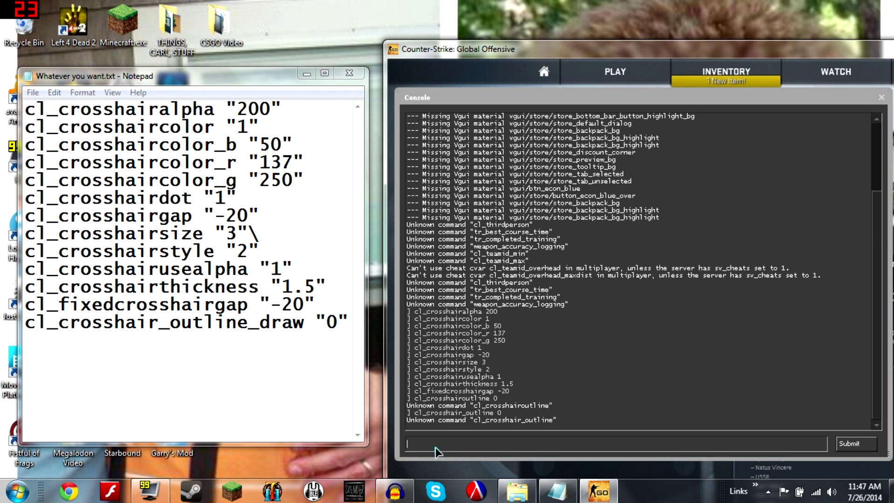
{"action": "type", "text": "cl_"}
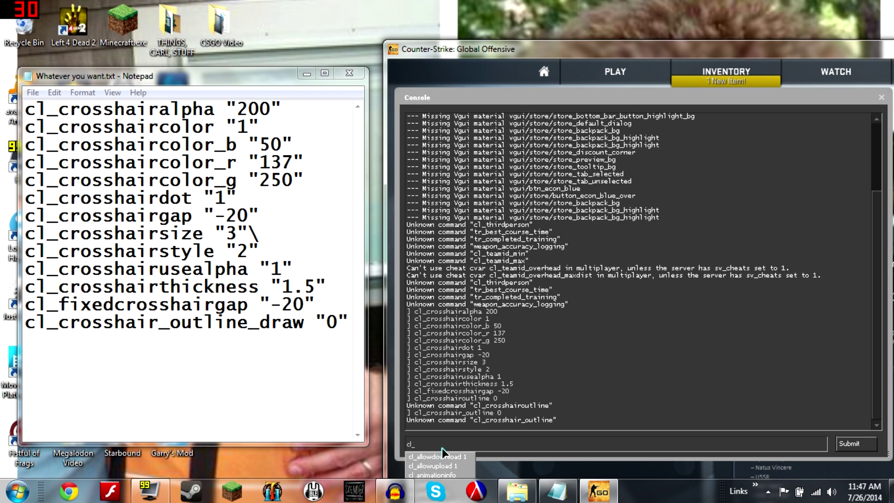
{"action": "key", "text": "BackSpace"}
{"action": "key", "text": "BackSpace"}
{"action": "key", "text": "BackSpace"}
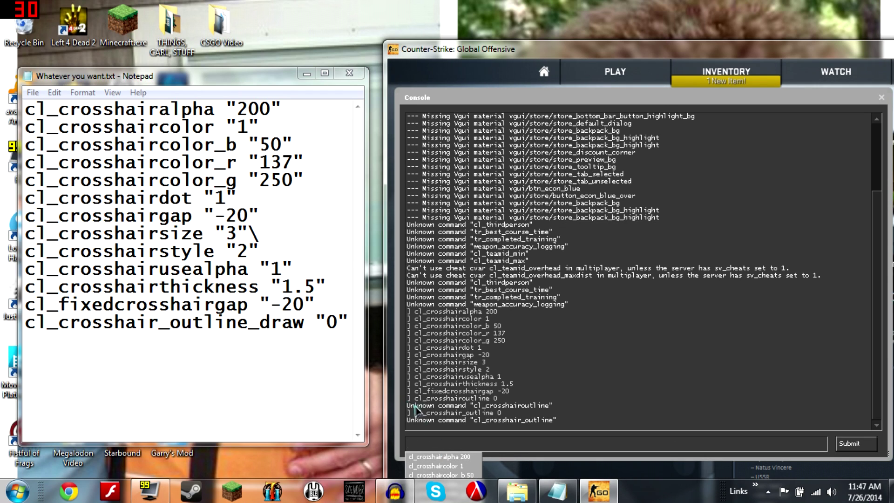
{"action": "left_click_drag", "start_coordinate": [418, 413], "coordinate": [504, 416]}
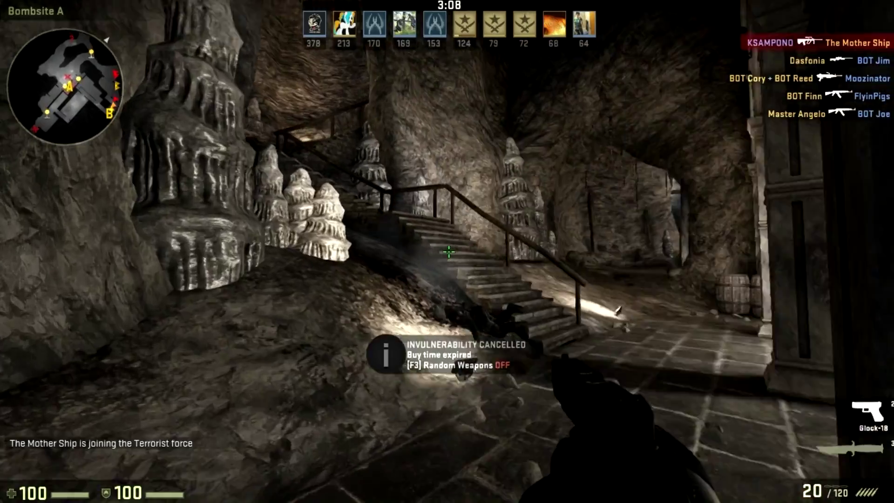
Check the crosshair in a live match by moving through the map and respawning with the Dual Berettas bonus weapon
{"action": "key", "text": "w"}
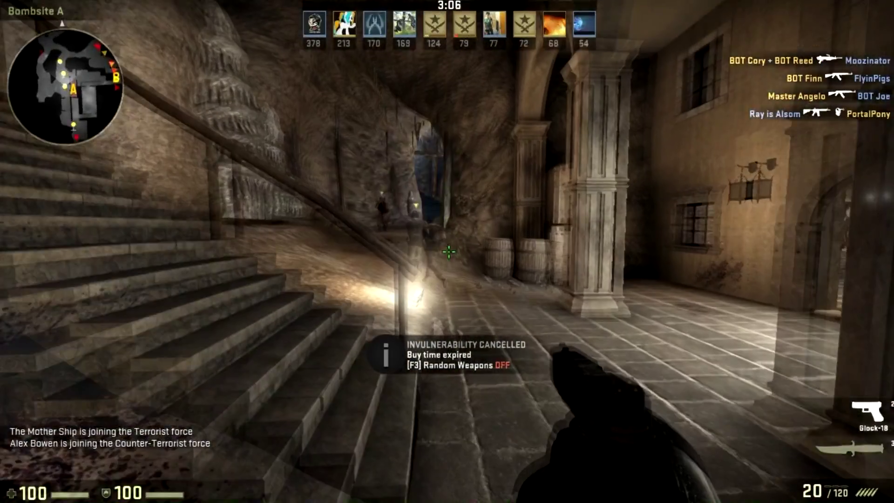
{"action": "key", "text": "w"}
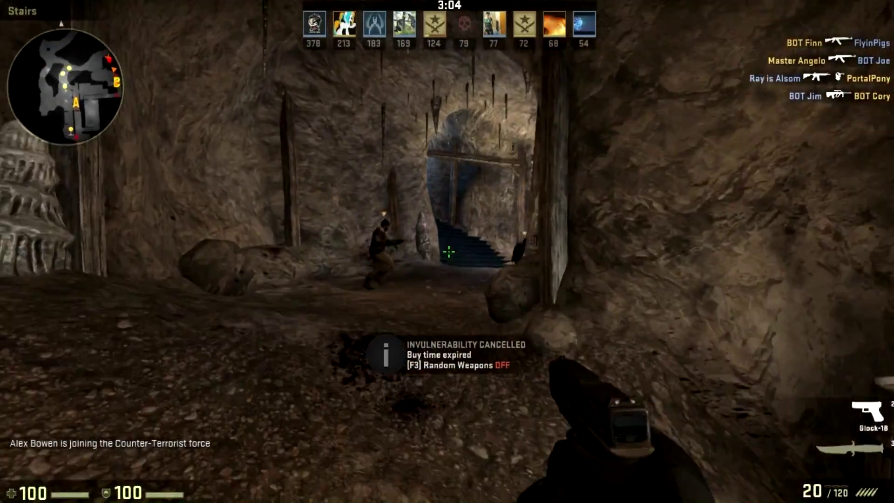
{"action": "key", "text": "w"}
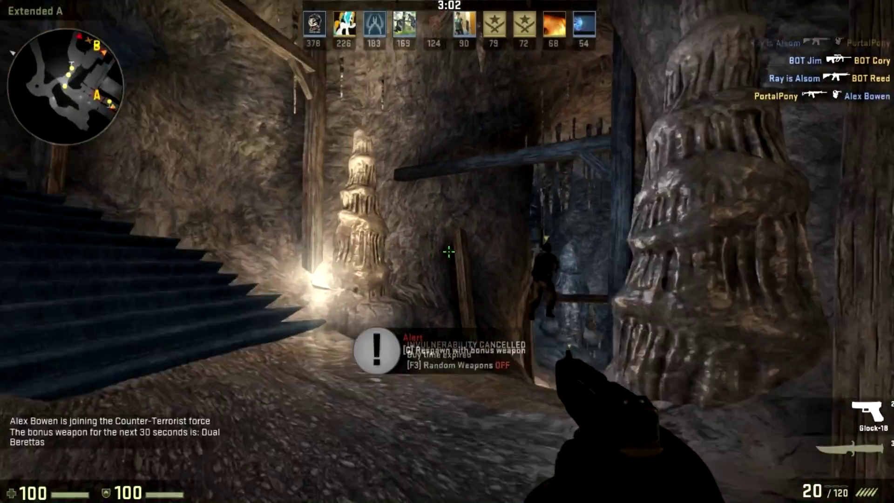
{"action": "key", "text": "w"}
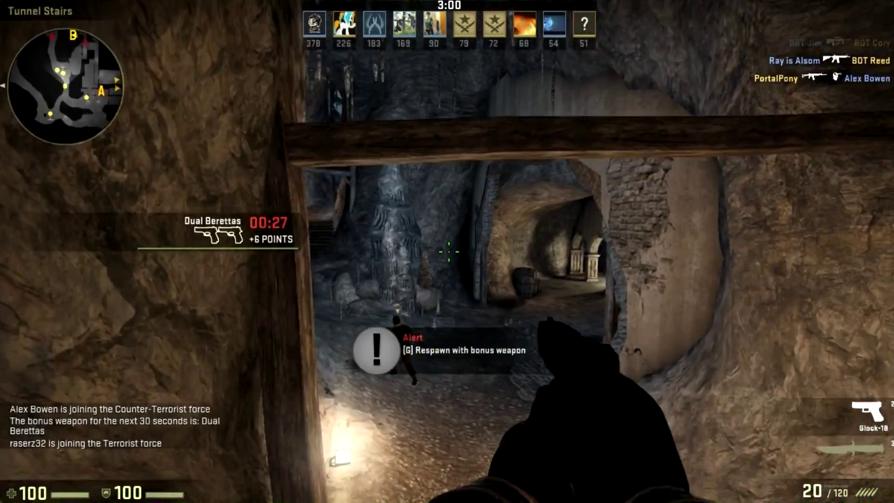
{"action": "key", "text": "g"}
{"action": "key", "text": "w"}
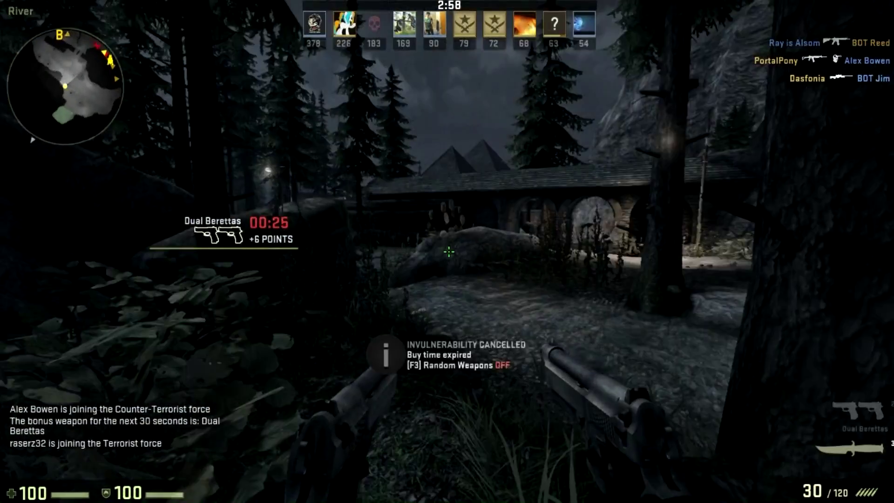